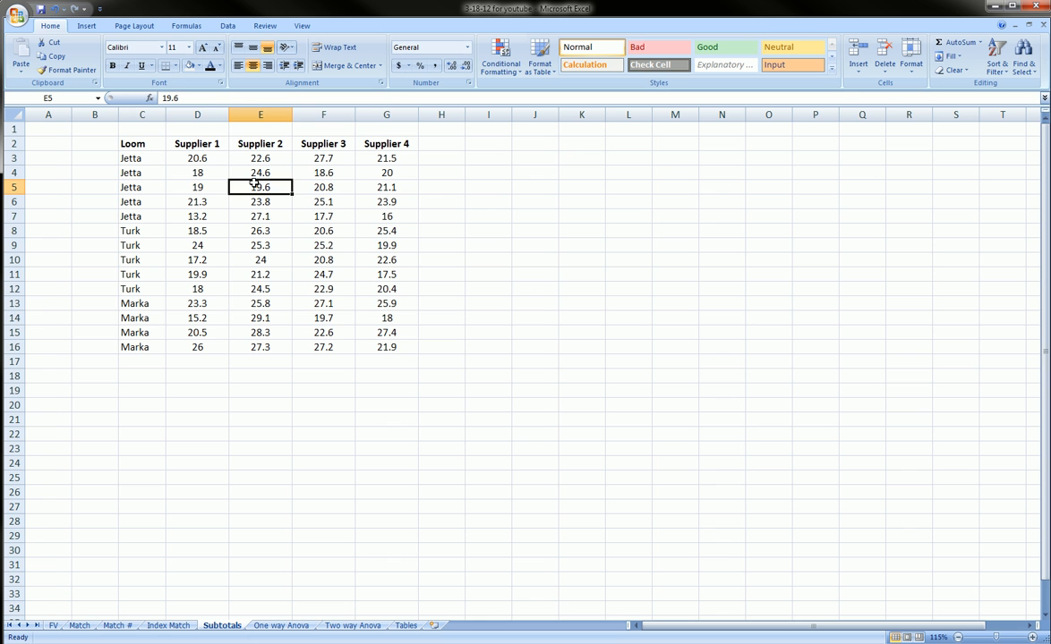
- Examine the table of loom types and the values for Suppliers 1 to 4 in C2:G16
drag(145, 144, 385, 347)
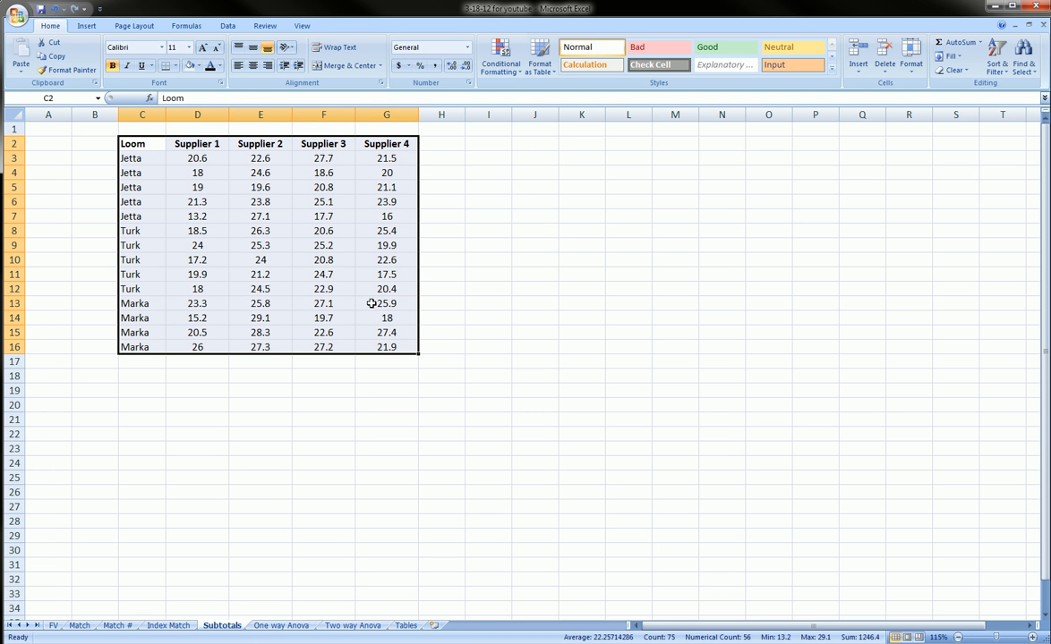
click(193, 144)
click(197, 154)
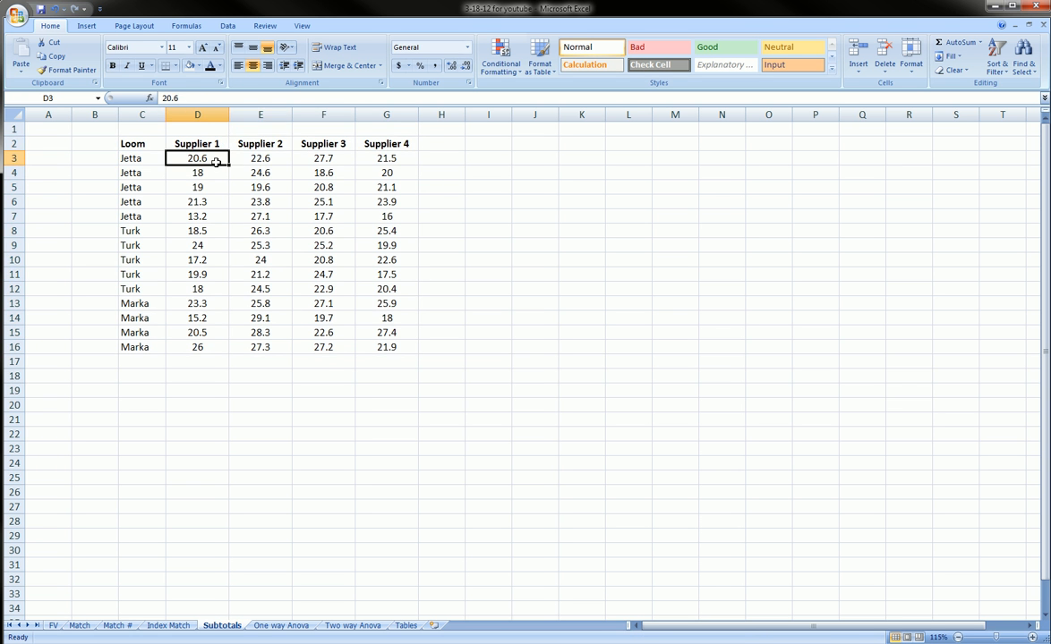
click(251, 146)
drag(202, 158, 382, 343)
drag(143, 159, 134, 332)
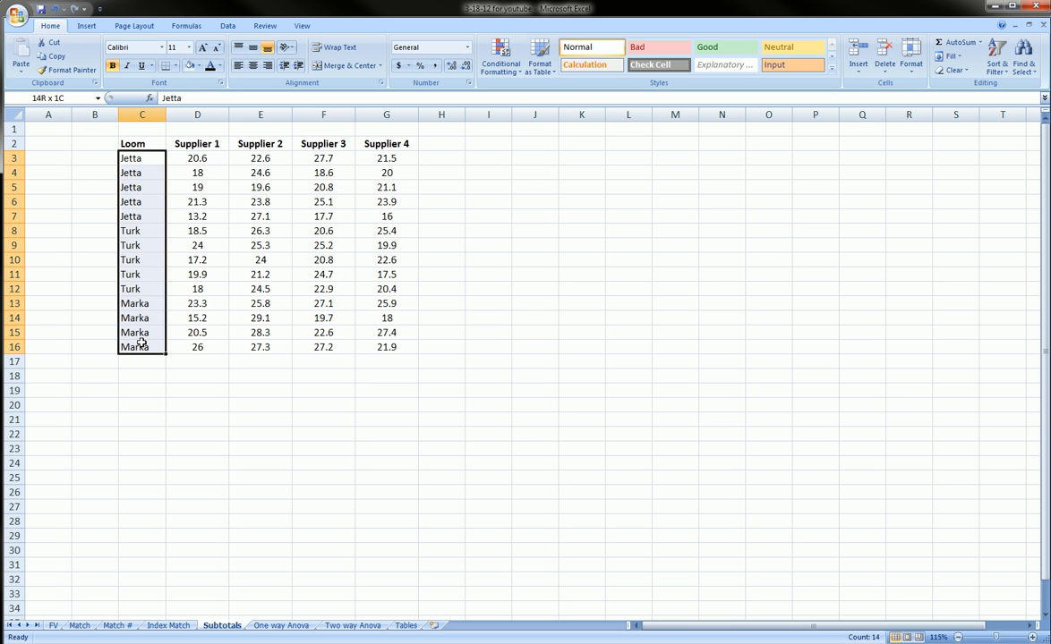
click(199, 158)
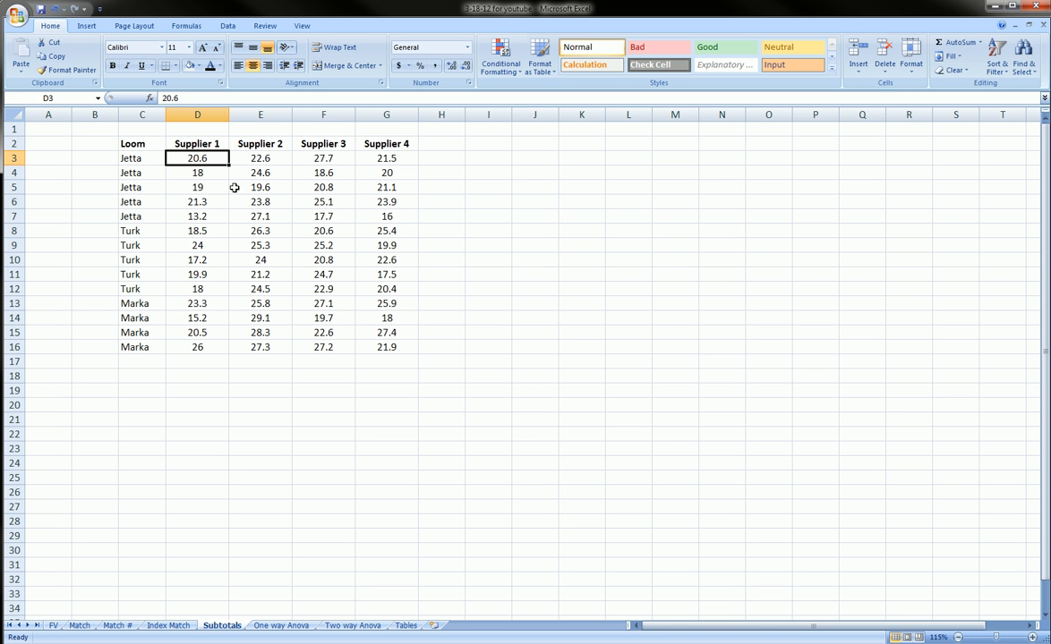
click(394, 144)
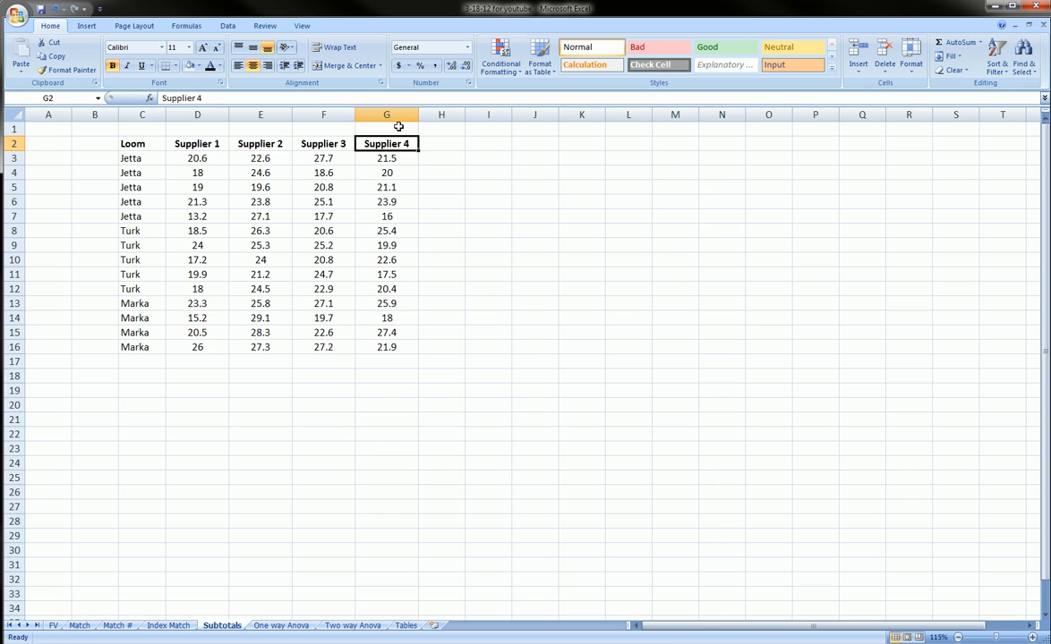
click(399, 120)
click(392, 158)
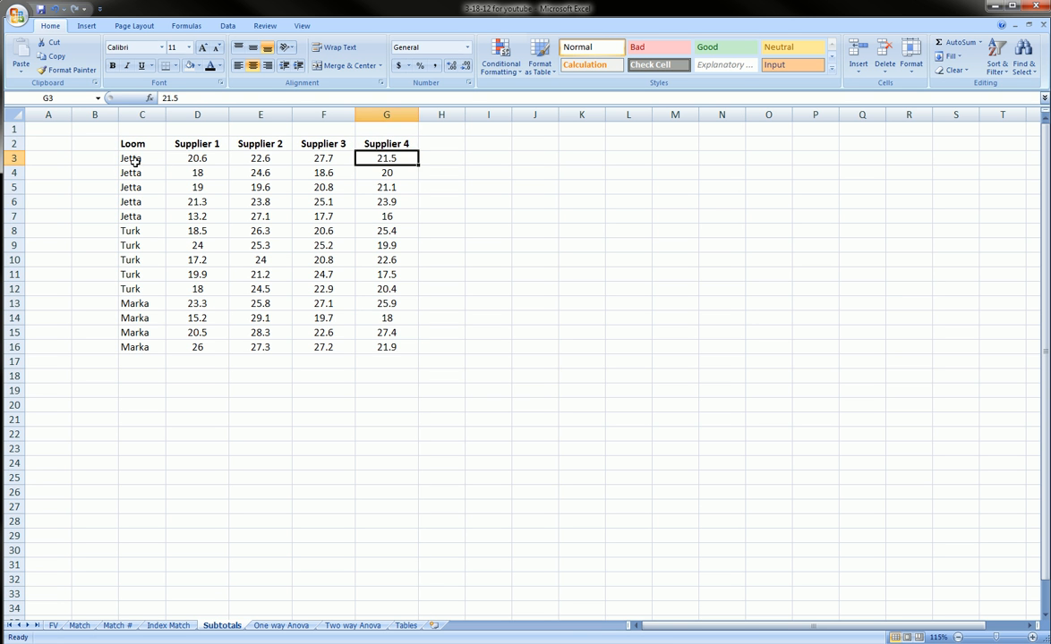
drag(133, 161, 136, 347)
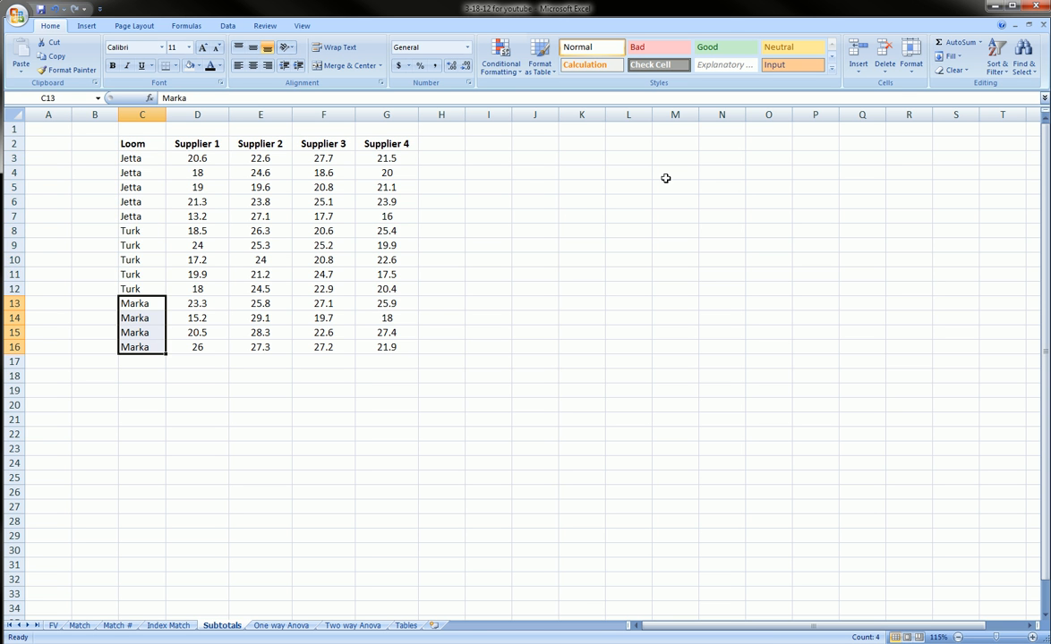
- Examine the Supplier 4 values belonging to the Jetta, Turk and Marka looms
drag(130, 158, 139, 215)
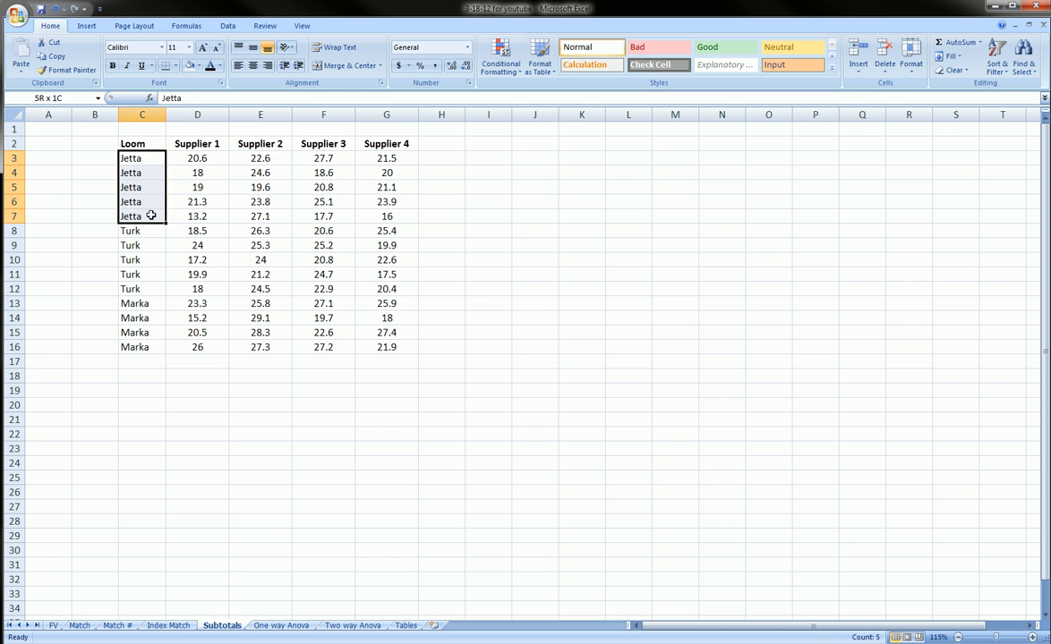
click(382, 161)
drag(383, 161, 376, 230)
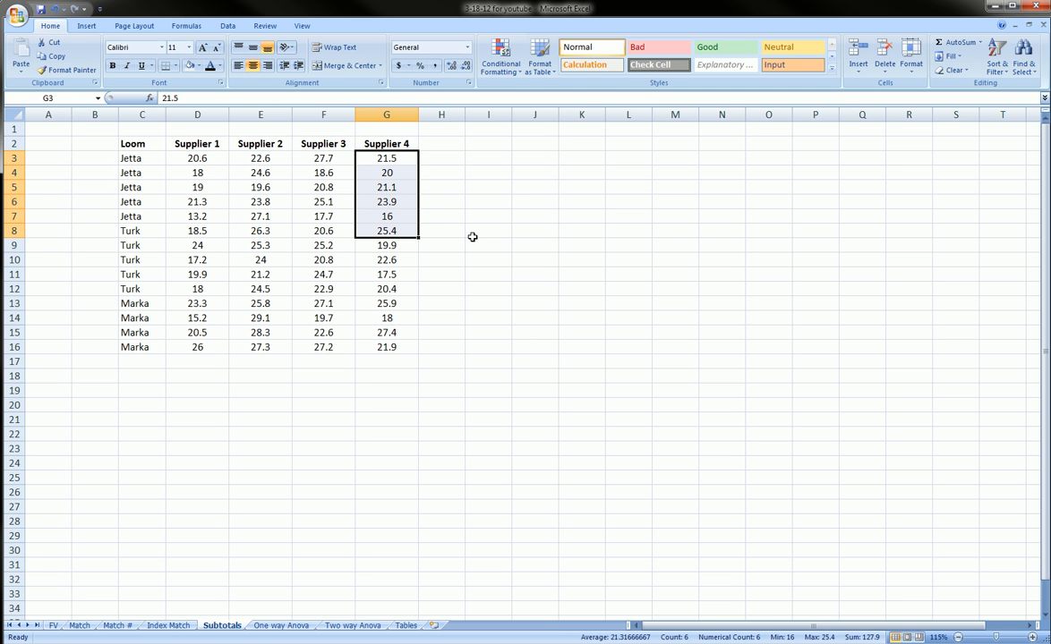
drag(399, 157, 401, 208)
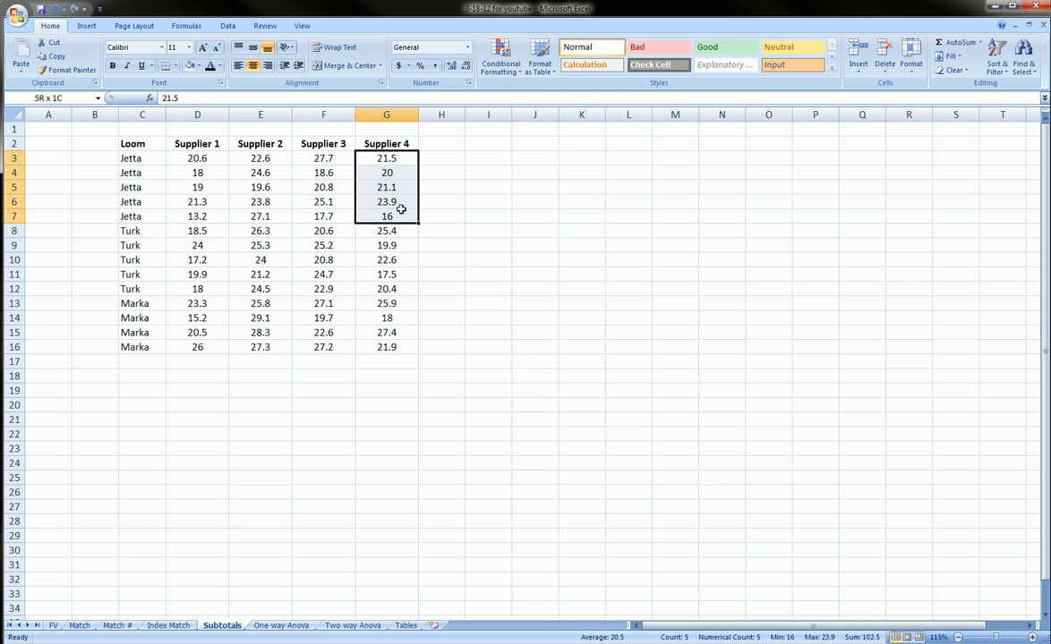
drag(130, 231, 145, 286)
drag(393, 230, 400, 290)
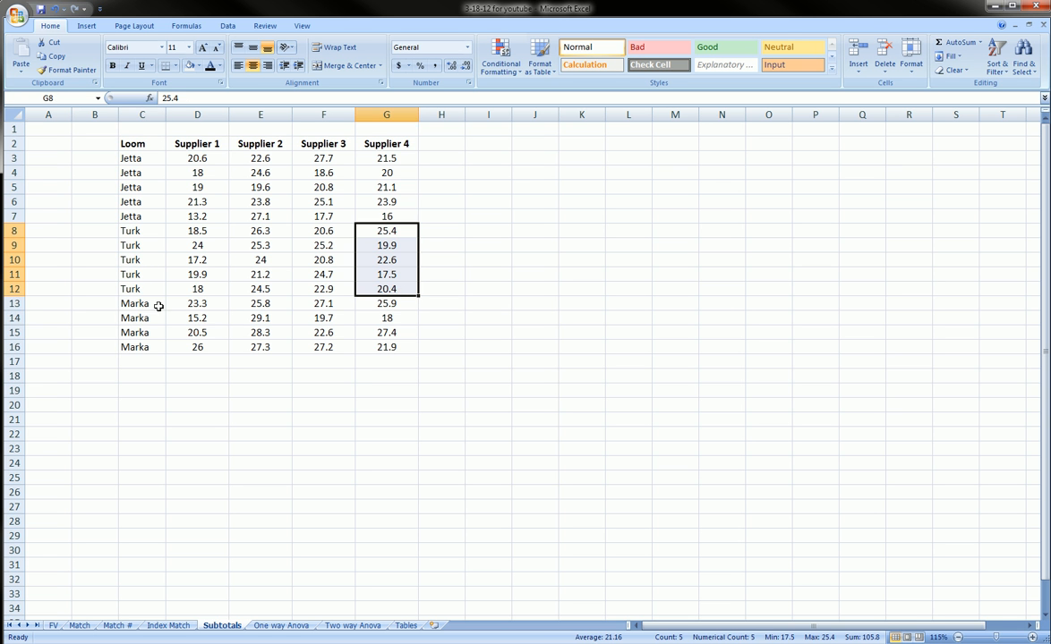
drag(134, 303, 141, 348)
drag(402, 303, 389, 345)
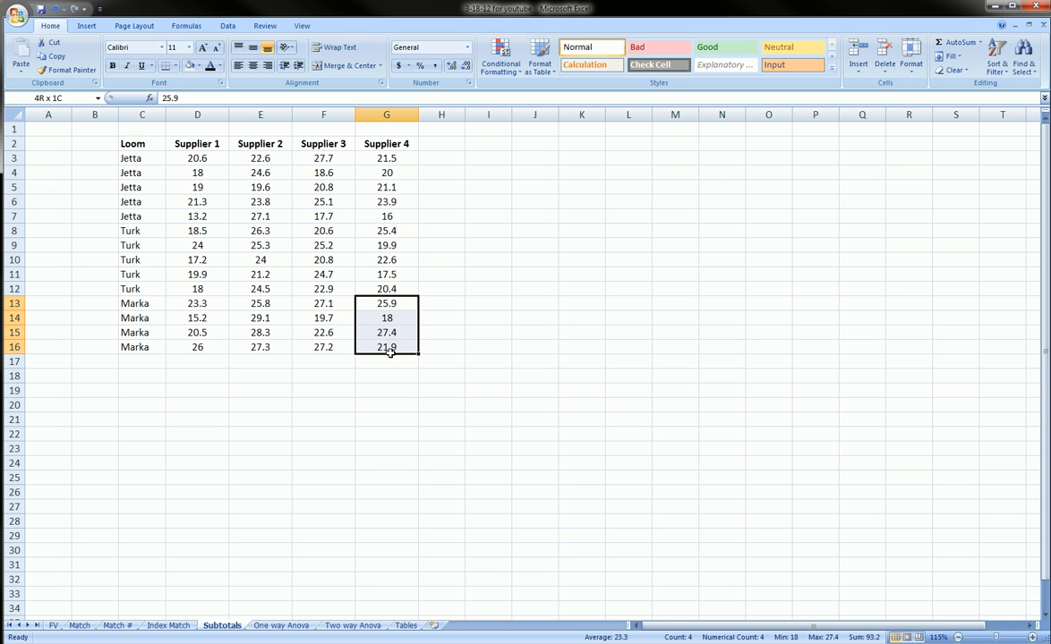
drag(386, 159, 399, 200)
click(668, 457)
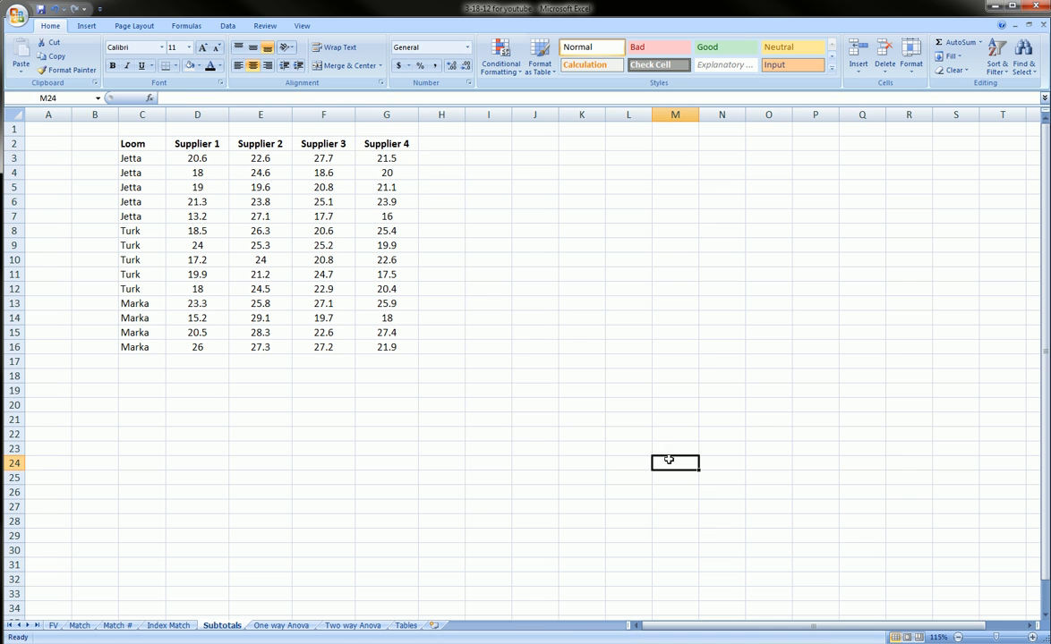
click(669, 390)
drag(582, 332, 911, 506)
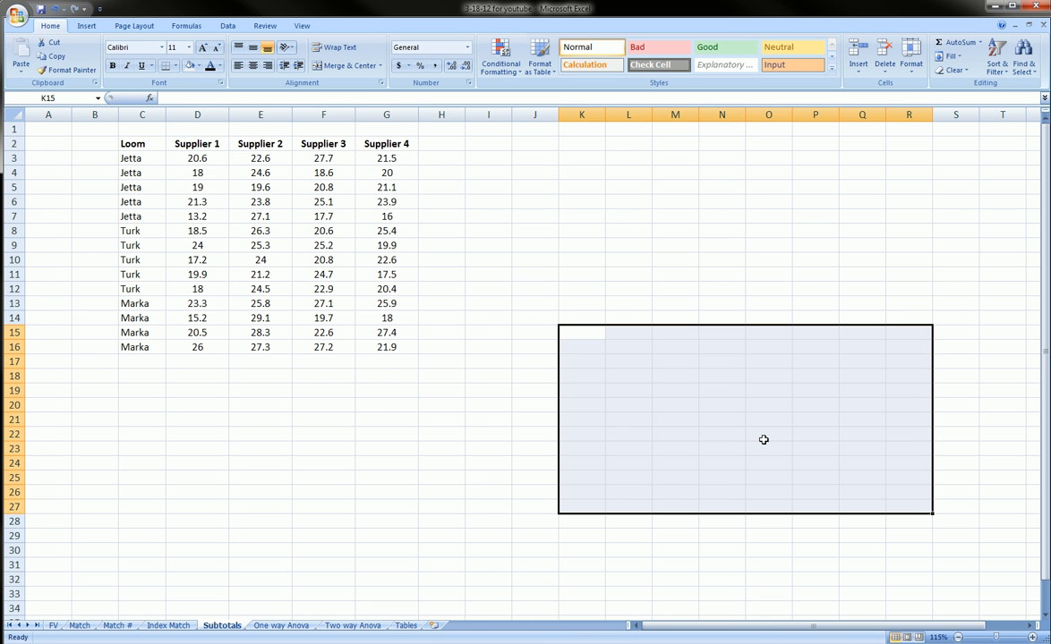
scroll(764, 437, up, 1)
click(666, 411)
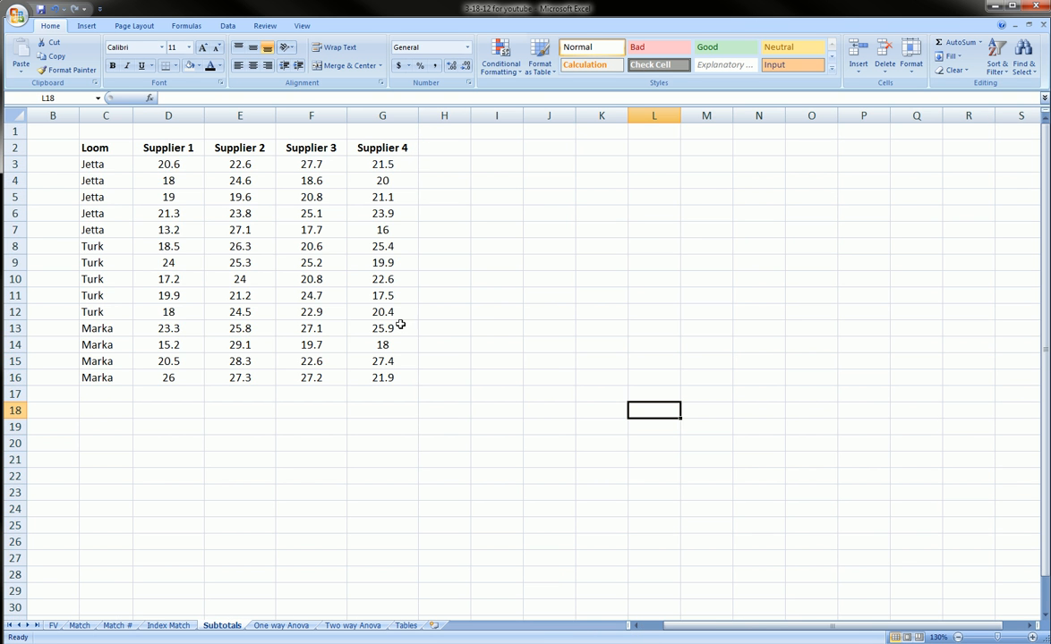
- Open the Subtotal settings for the loom and supplier data table
click(268, 214)
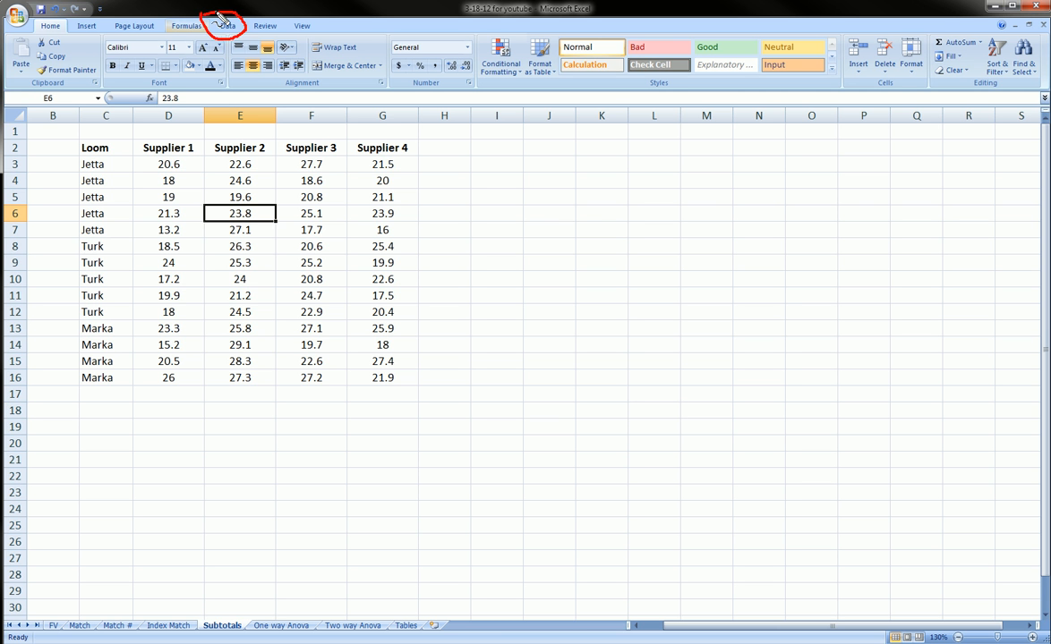
click(228, 27)
mouse_move(637, 40)
mouse_down()
mouse_move(694, 34)
mouse_move(706, 71)
mouse_move(635, 45)
mouse_up()
key(Escape)
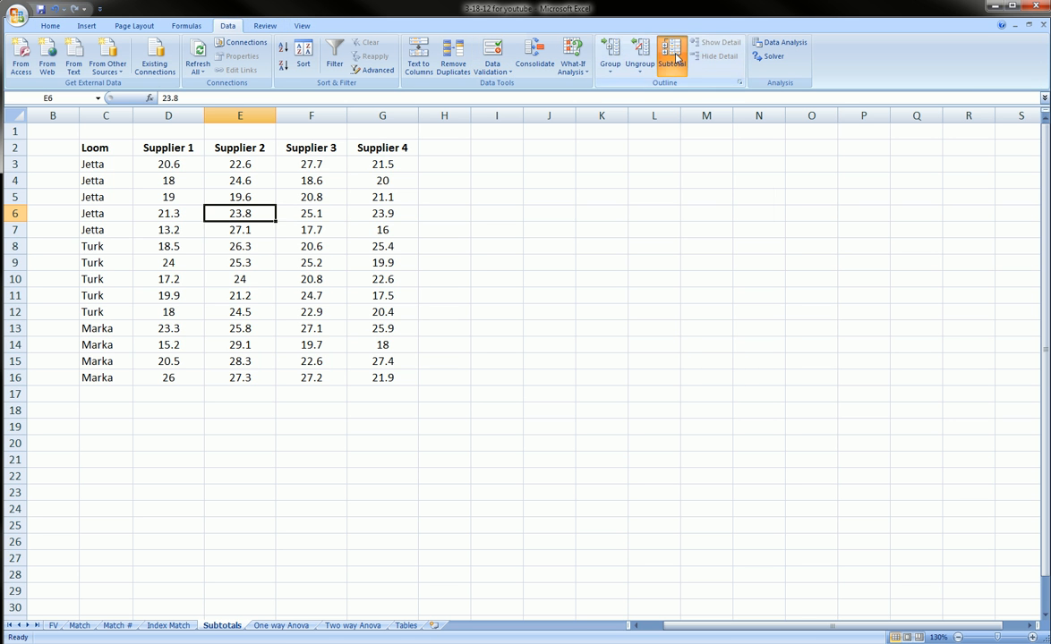
click(671, 55)
drag(667, 179, 564, 178)
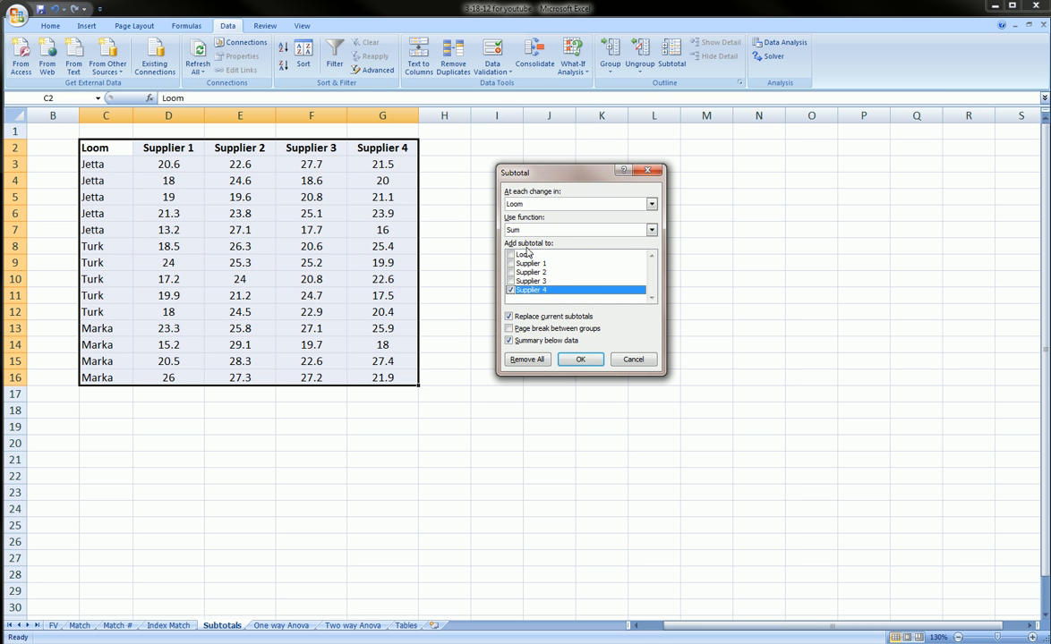
click(524, 280)
click(521, 272)
click(519, 264)
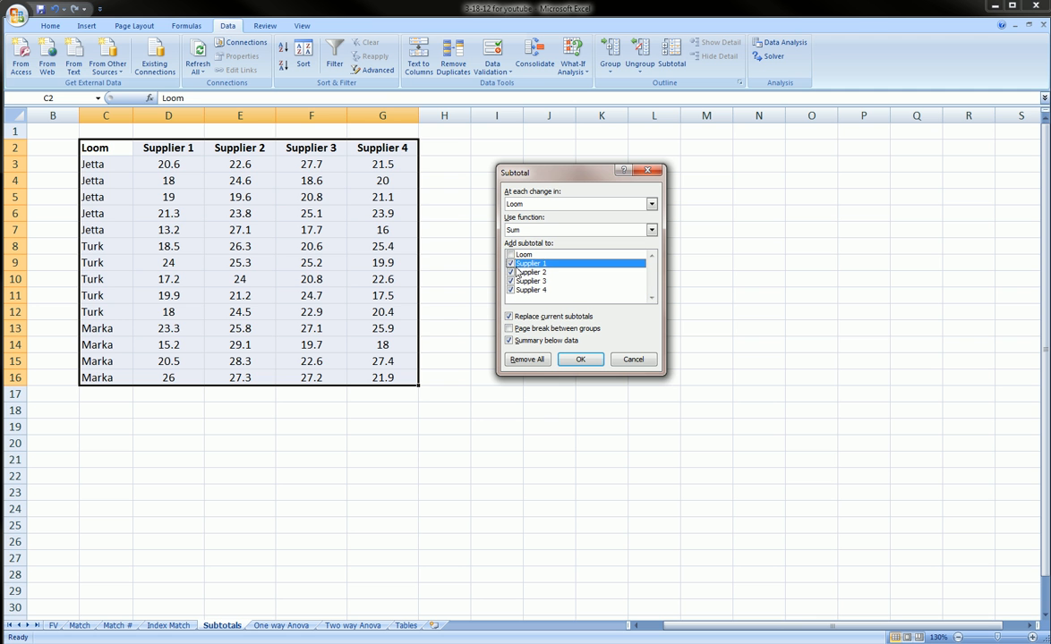
click(509, 262)
click(511, 272)
click(511, 281)
click(512, 290)
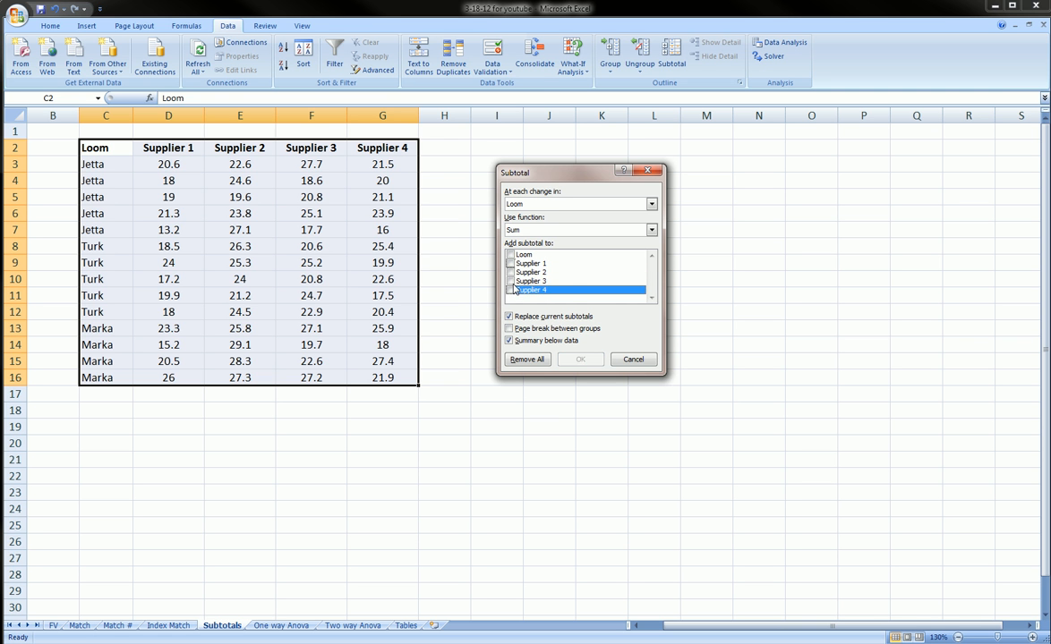
click(512, 282)
click(512, 290)
click(512, 281)
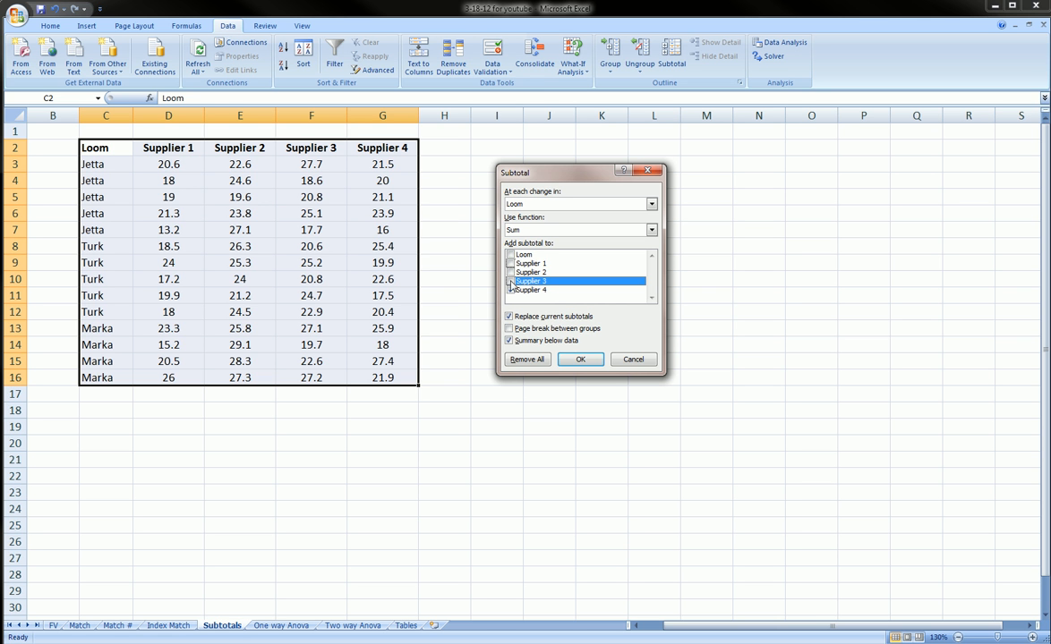
click(511, 281)
click(511, 272)
click(510, 263)
click(510, 263)
click(511, 272)
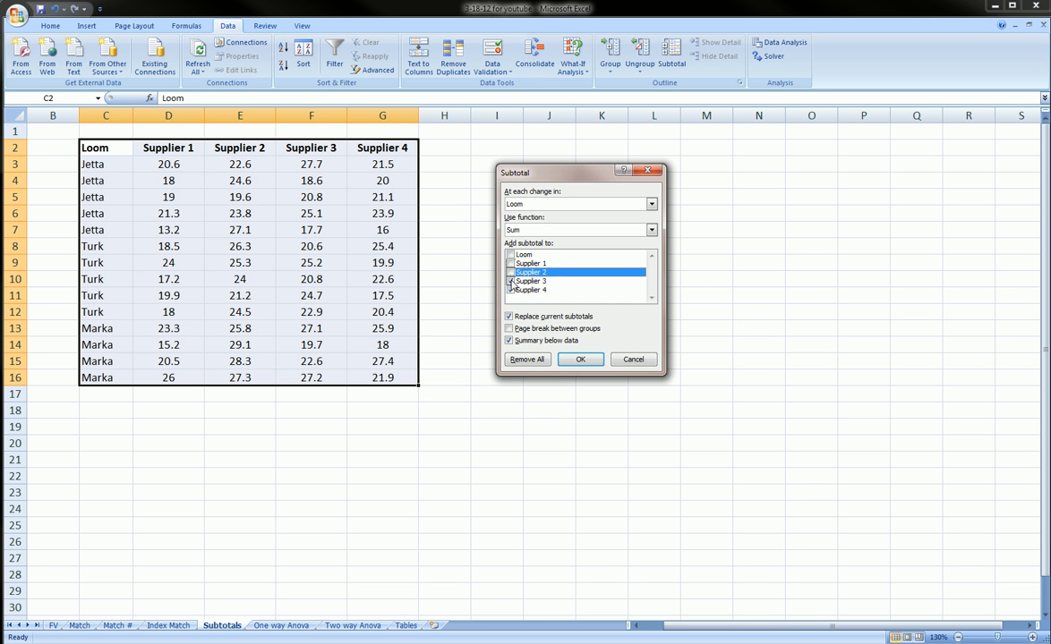
click(511, 281)
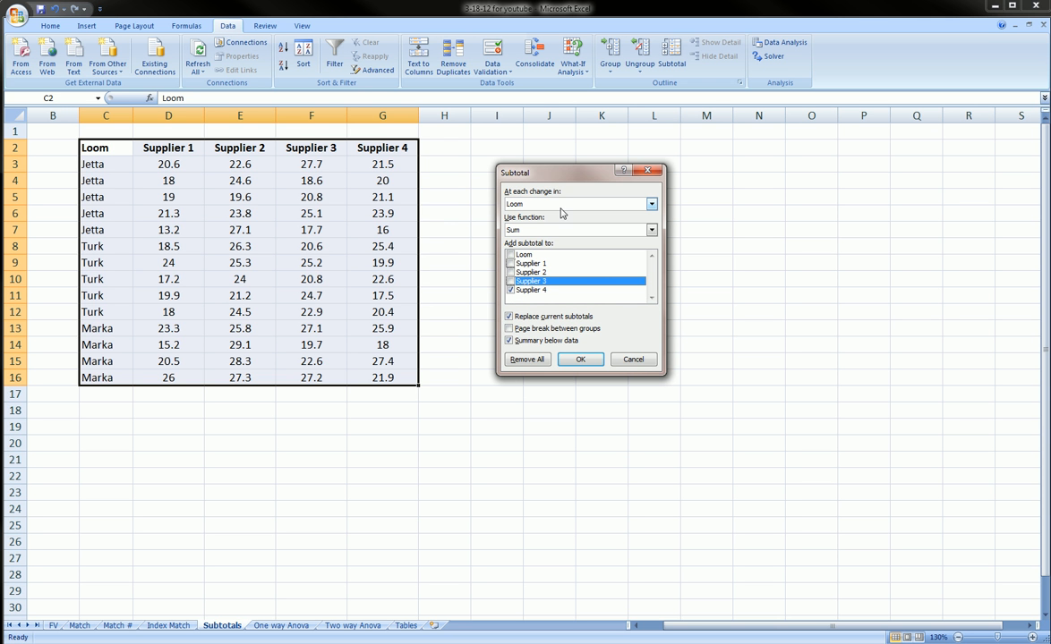
- Set the subtotals to calculate at each change in Loom using the Sum function
click(608, 205)
click(607, 205)
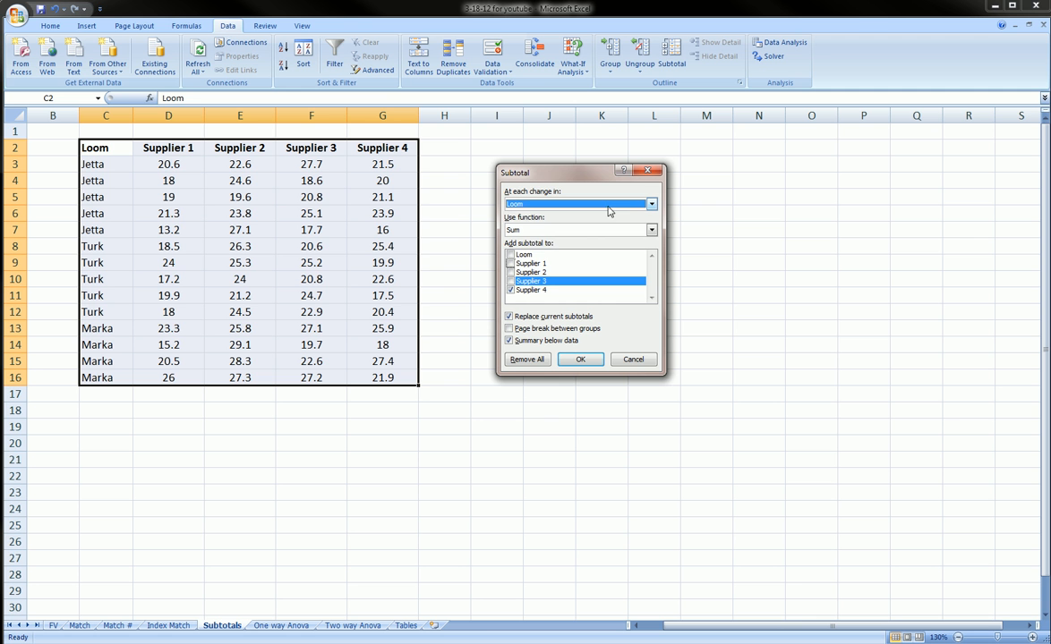
click(550, 206)
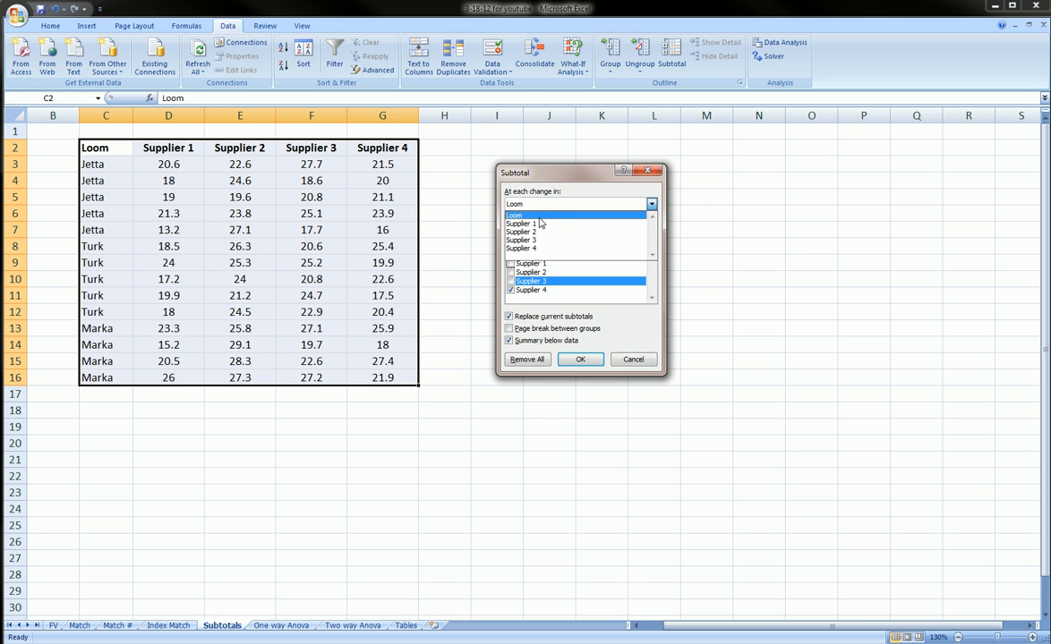
click(539, 217)
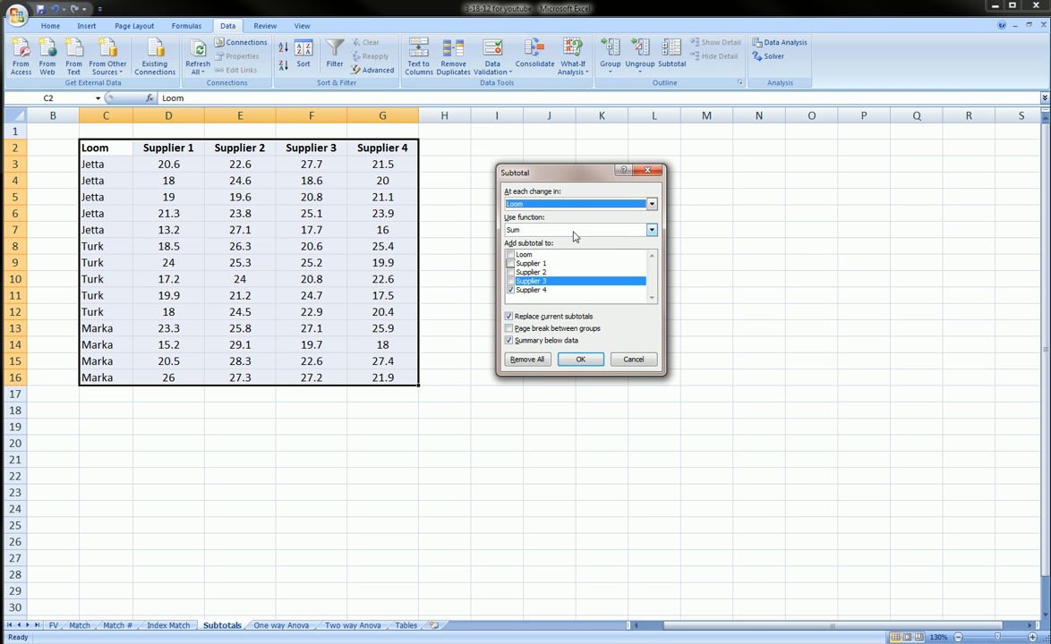
click(554, 231)
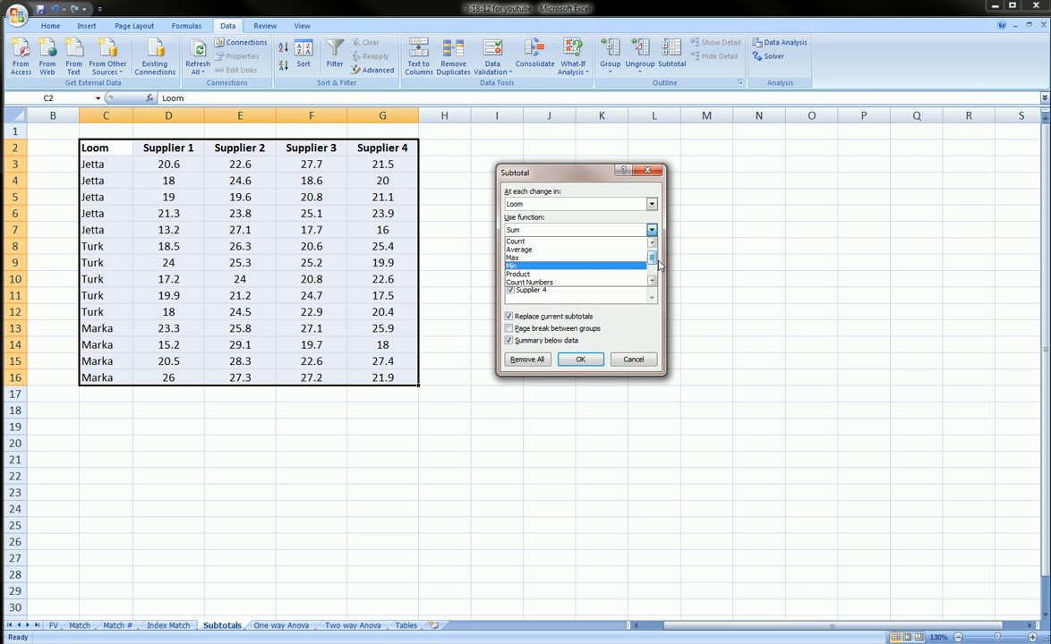
mouse_move(652, 255)
mouse_down()
mouse_move(653, 272)
mouse_move(653, 251)
mouse_up()
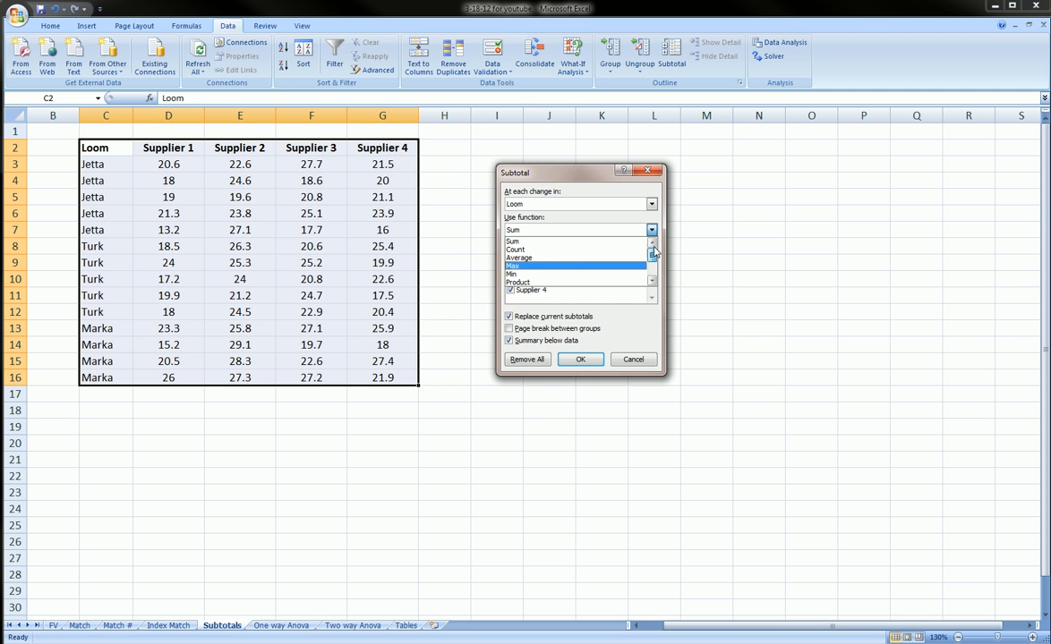
click(558, 242)
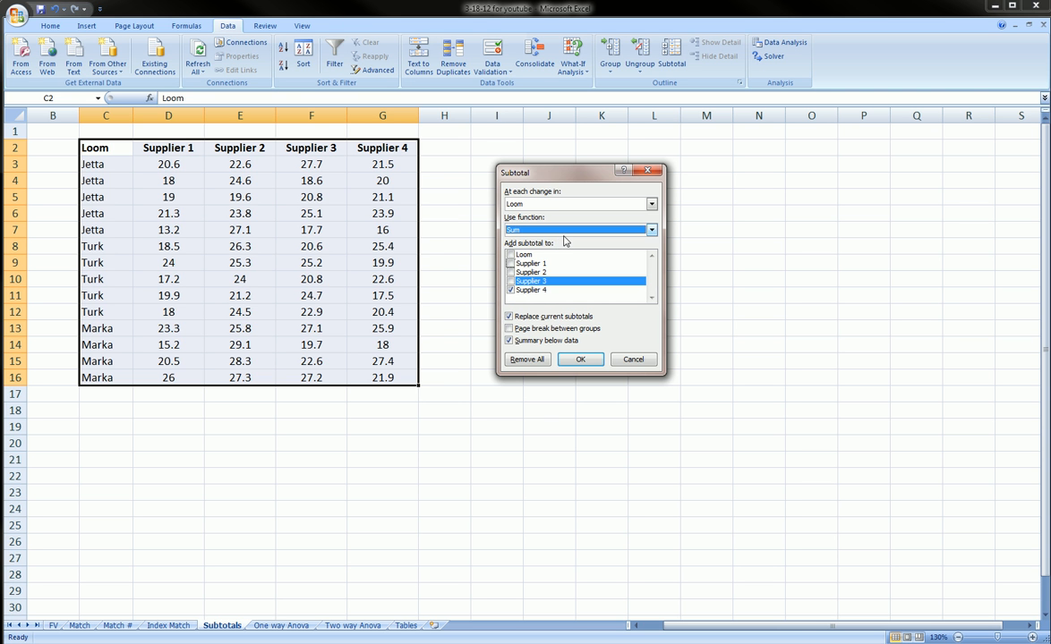
- Apply the loom-grouped Sum subtotals to the Supplier 4 column, with summaries below the data
drag(549, 167, 525, 142)
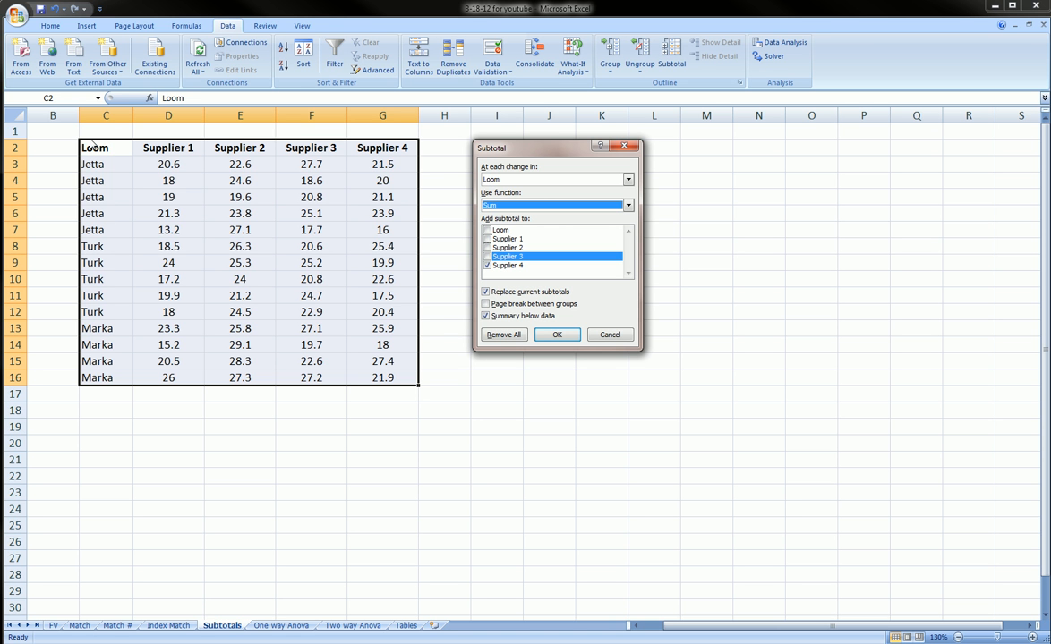
mouse_move(82, 124)
mouse_down()
mouse_move(122, 139)
mouse_move(85, 118)
mouse_move(89, 214)
mouse_move(76, 156)
mouse_up()
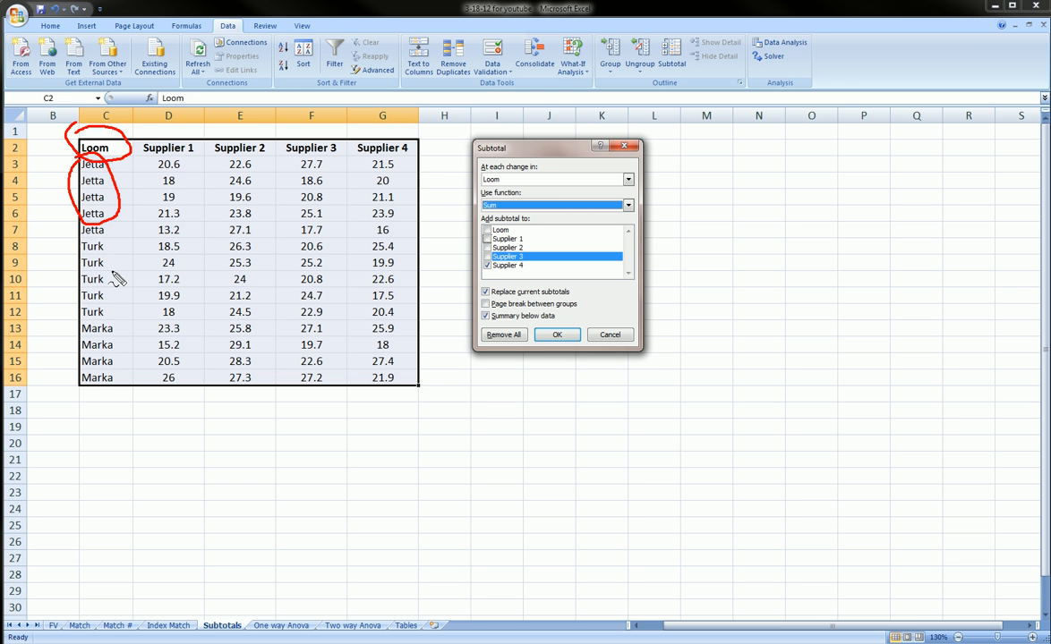
mouse_move(87, 248)
mouse_down()
mouse_move(90, 309)
mouse_move(82, 235)
mouse_up()
mouse_move(83, 319)
mouse_down()
mouse_move(121, 354)
mouse_move(70, 358)
mouse_move(75, 331)
mouse_up()
key(Escape)
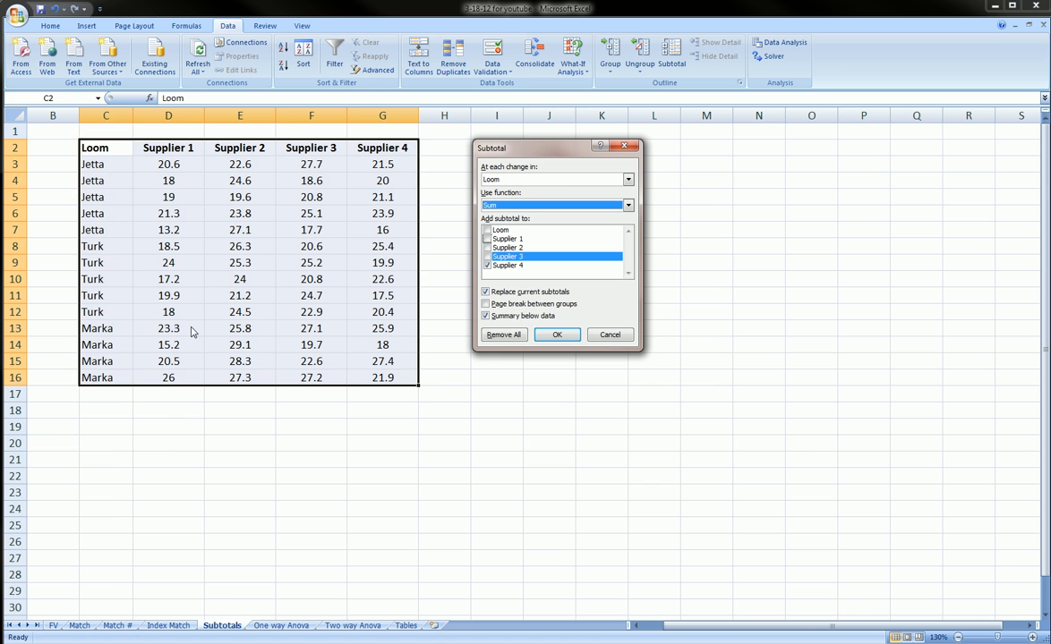
click(555, 334)
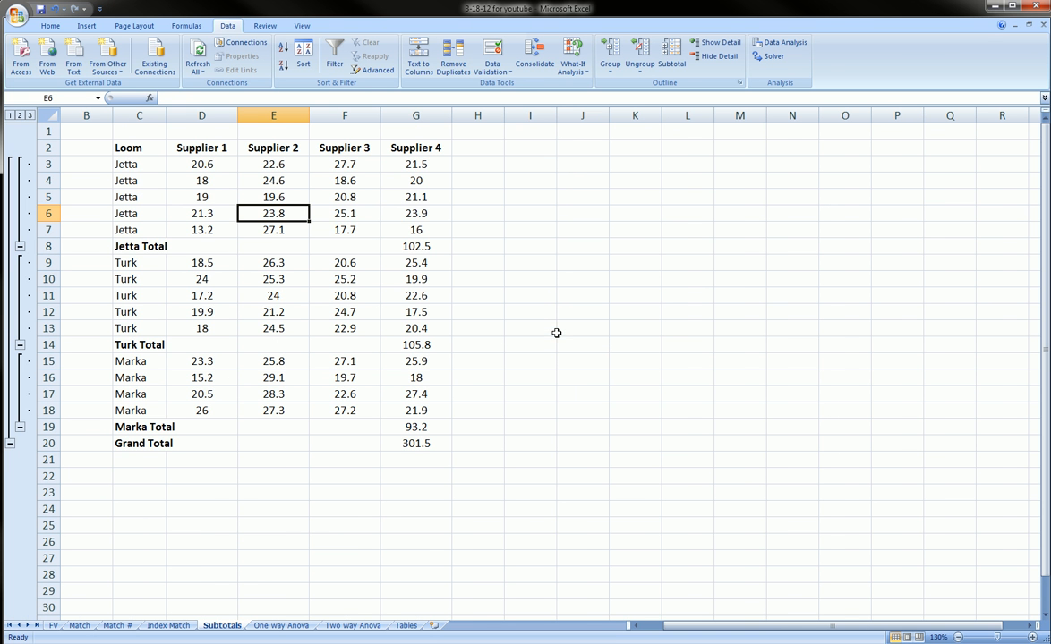
mouse_move(107, 244)
mouse_down()
mouse_move(178, 262)
mouse_move(106, 252)
mouse_move(387, 243)
mouse_up()
mouse_move(398, 161)
mouse_down()
mouse_move(399, 236)
mouse_move(430, 237)
mouse_move(436, 159)
mouse_move(394, 154)
mouse_up()
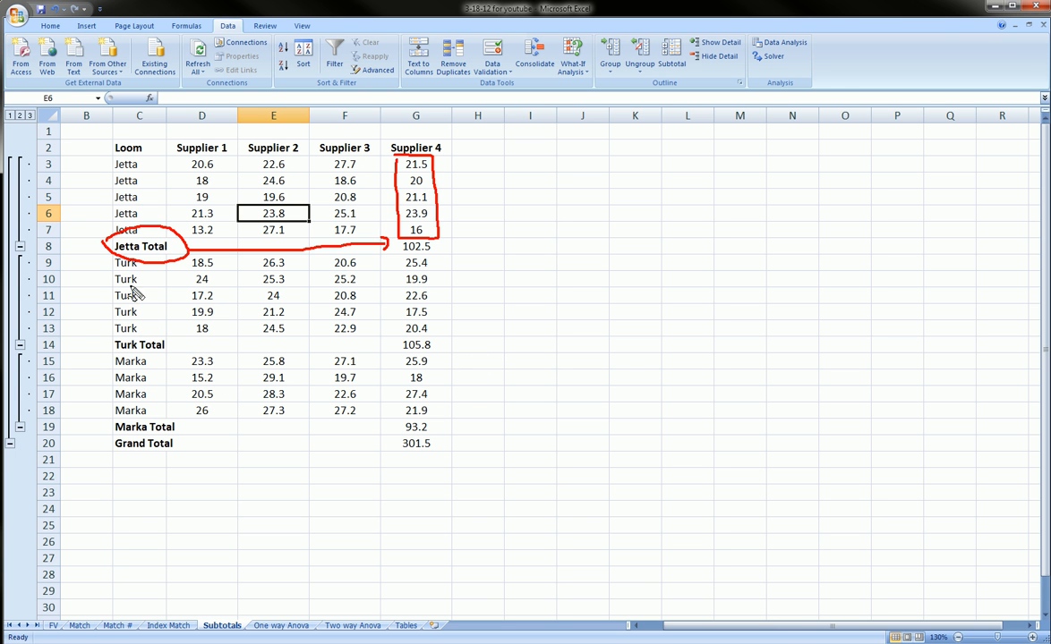
mouse_move(114, 340)
mouse_down()
mouse_move(159, 336)
mouse_move(133, 366)
mouse_move(113, 339)
mouse_up()
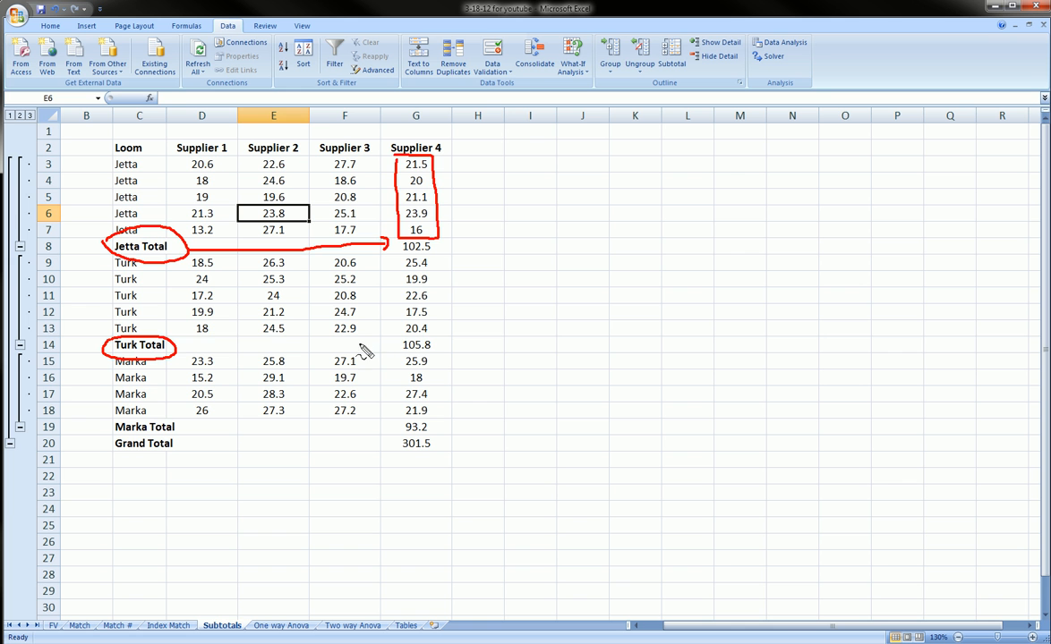
- Examine the Supplier 4 values and totals for the Turk and Marka looms, along with the grand total
mouse_move(177, 347)
mouse_down()
mouse_move(366, 351)
mouse_move(426, 337)
mouse_move(420, 356)
mouse_move(387, 347)
mouse_move(400, 284)
mouse_move(430, 262)
mouse_move(431, 333)
mouse_move(403, 343)
mouse_up()
drag(187, 428, 366, 432)
mouse_move(387, 353)
mouse_down()
mouse_move(395, 419)
mouse_move(437, 413)
mouse_move(396, 354)
mouse_move(389, 357)
mouse_up()
mouse_move(374, 150)
mouse_down()
mouse_move(411, 135)
mouse_move(427, 165)
mouse_move(397, 130)
mouse_up()
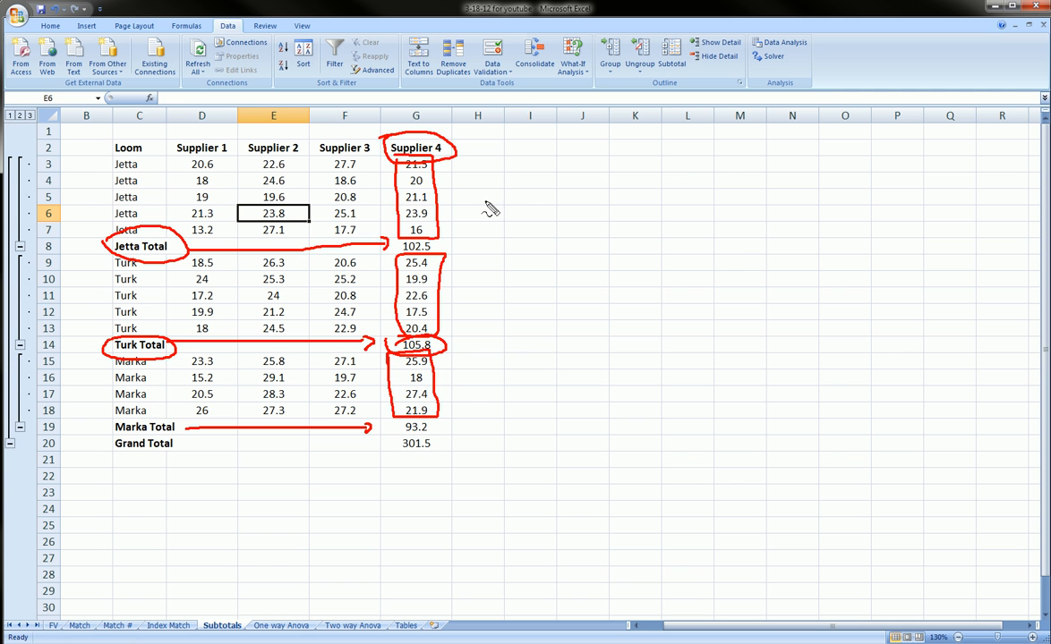
mouse_move(394, 442)
mouse_down()
mouse_move(424, 445)
mouse_move(422, 454)
mouse_move(389, 452)
mouse_up()
mouse_move(109, 144)
mouse_down()
mouse_move(251, 116)
mouse_move(459, 166)
mouse_move(352, 504)
mouse_move(140, 465)
mouse_move(111, 141)
mouse_up()
key(Escape)
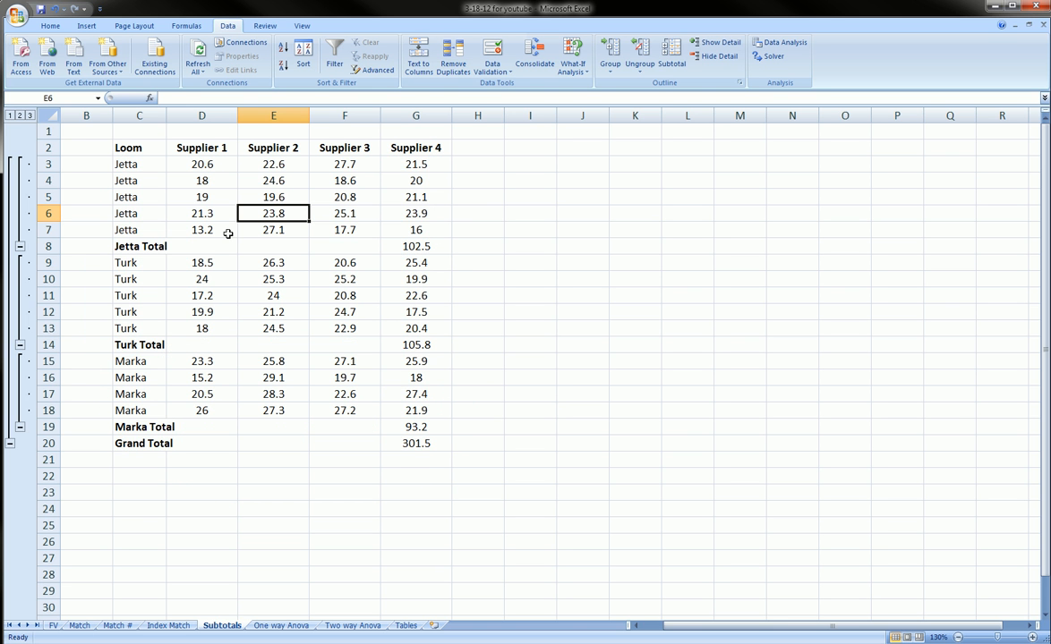
- Collapse the detail rows of the Jetta, Turk and Marka groups and expand all three again
click(20, 246)
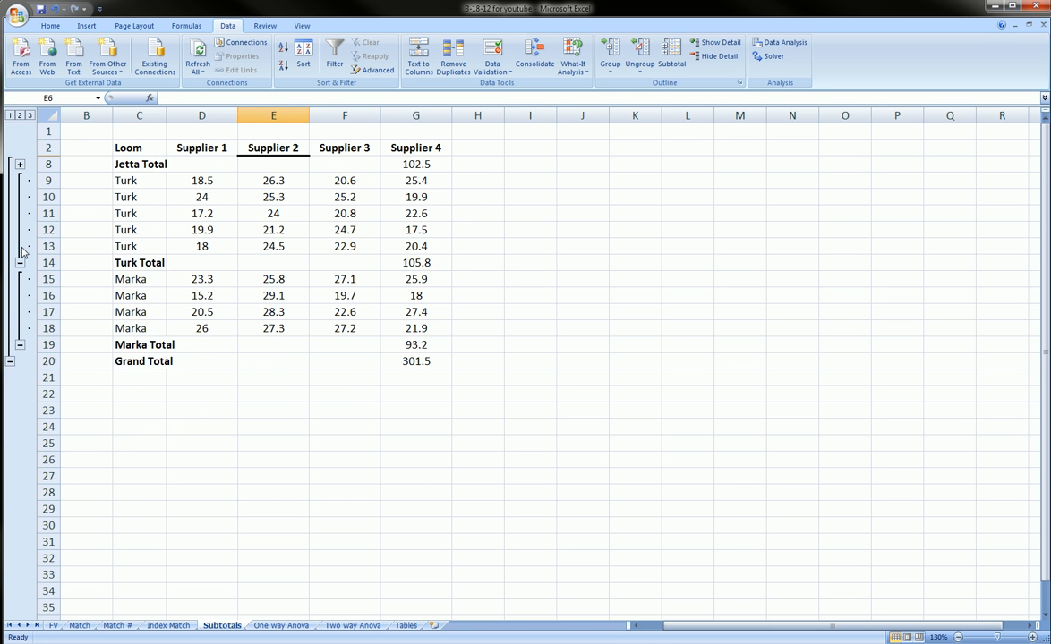
click(20, 264)
click(19, 262)
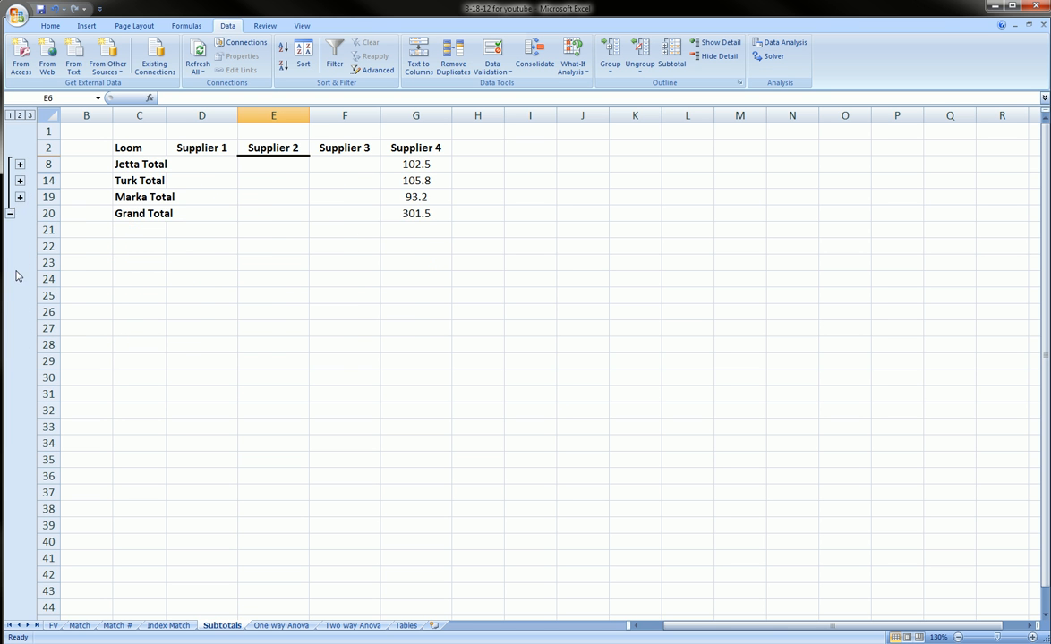
click(20, 196)
click(19, 180)
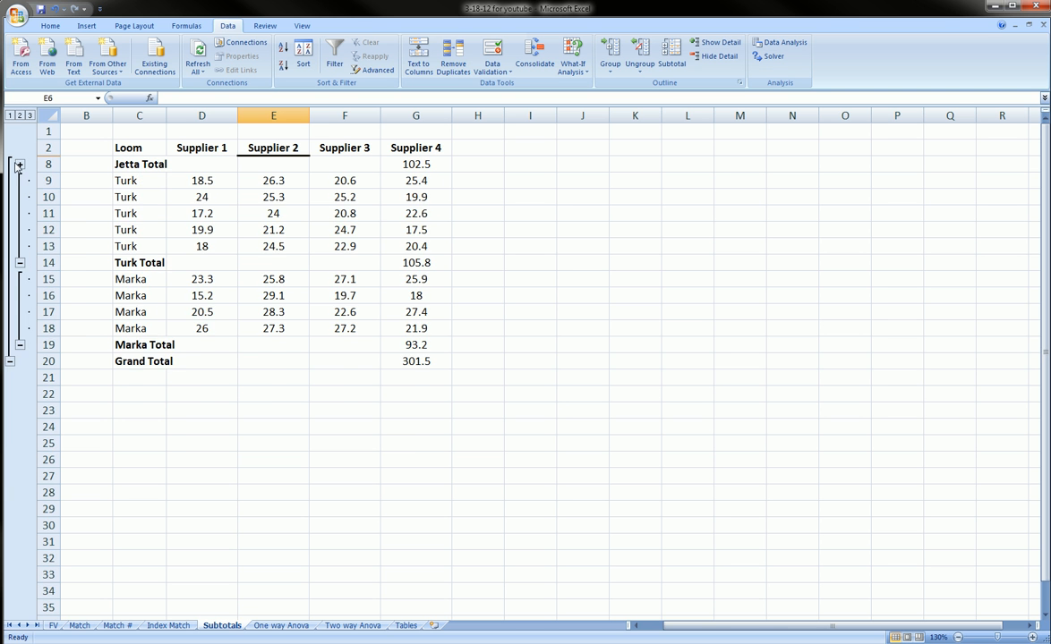
click(19, 165)
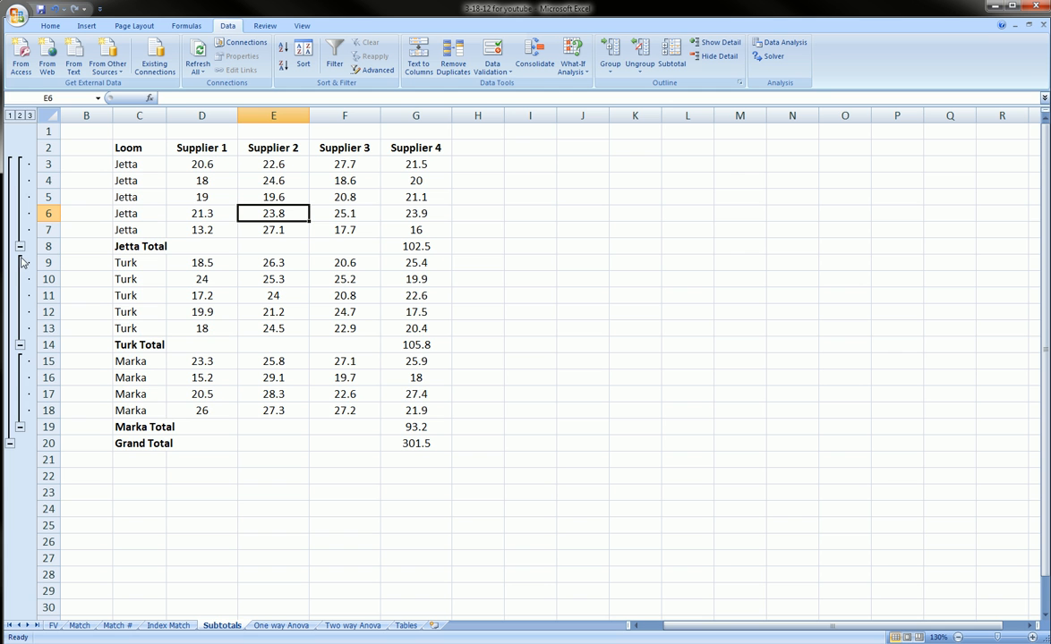
- View the subtotaled table at outline levels 1, 2 and 3 in turn
key(ctrl+shift+d)
mouse_move(5, 107)
mouse_down()
mouse_move(28, 128)
mouse_move(5, 118)
mouse_up()
key(Escape)
click(9, 115)
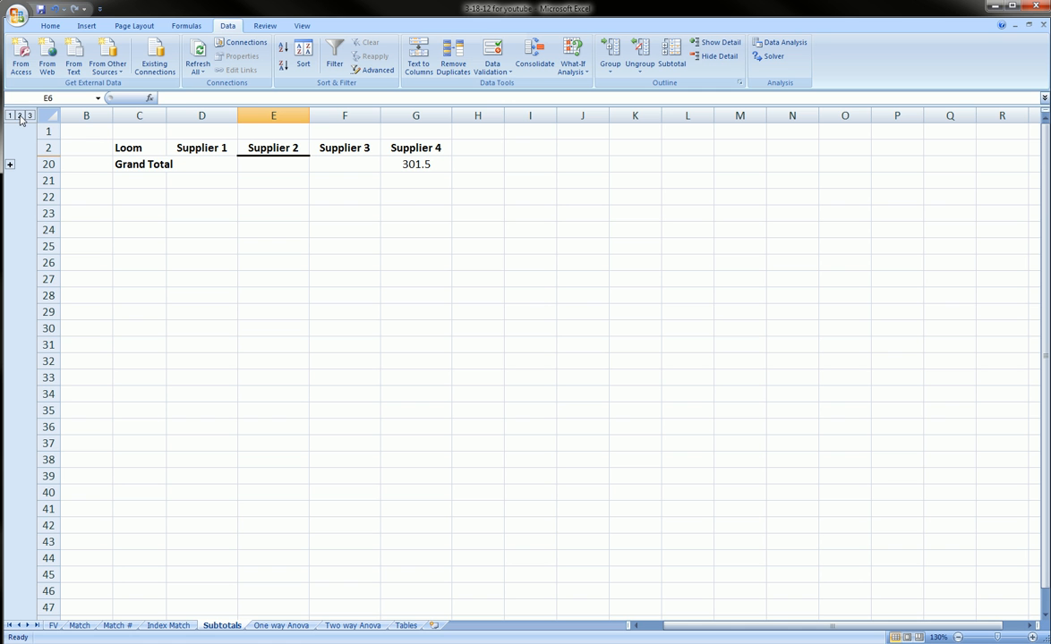
click(19, 115)
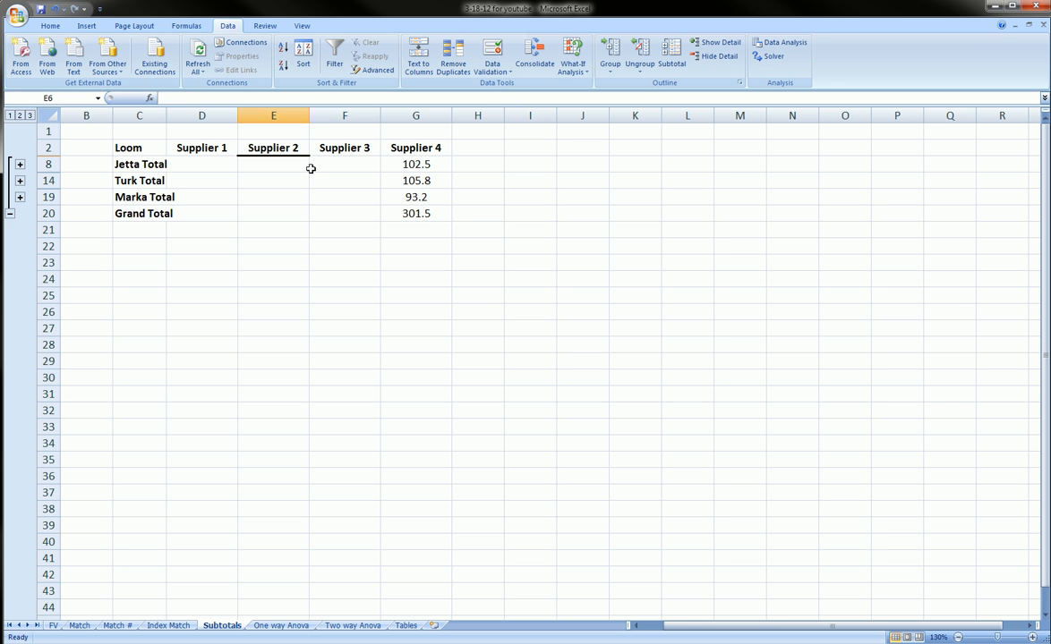
click(29, 115)
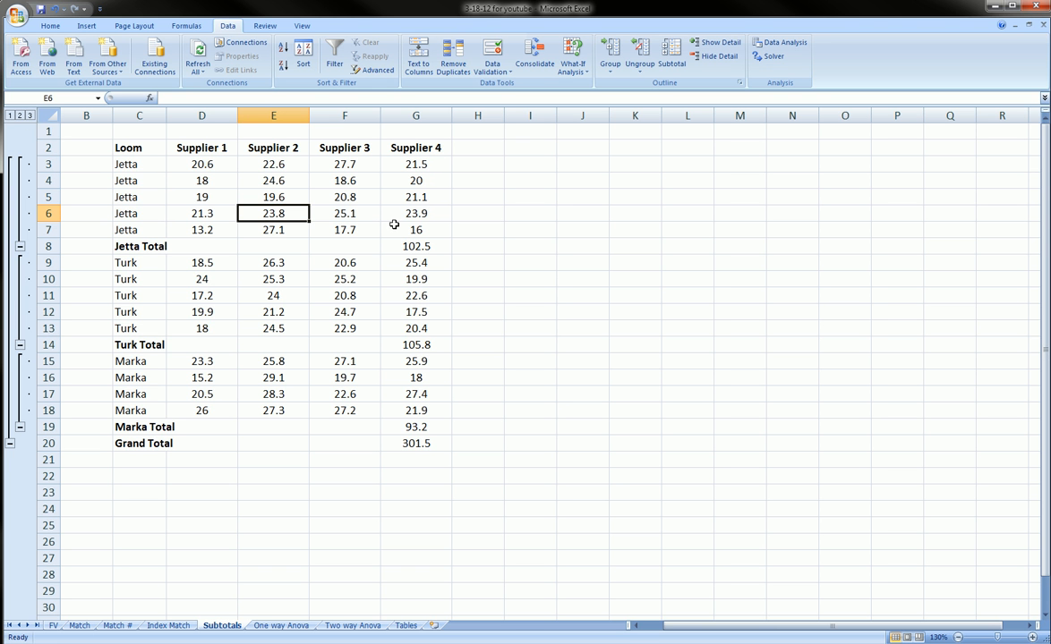
- Collapse the Marka, Turk and Jetta groups individually and step through the outline levels back to full detail
click(20, 427)
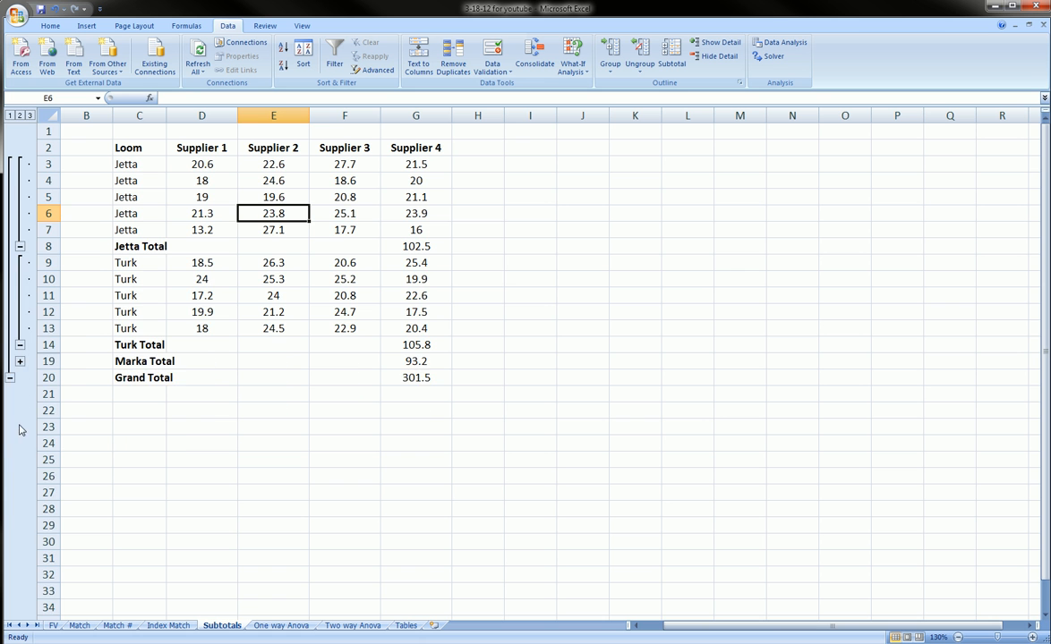
click(20, 345)
click(19, 246)
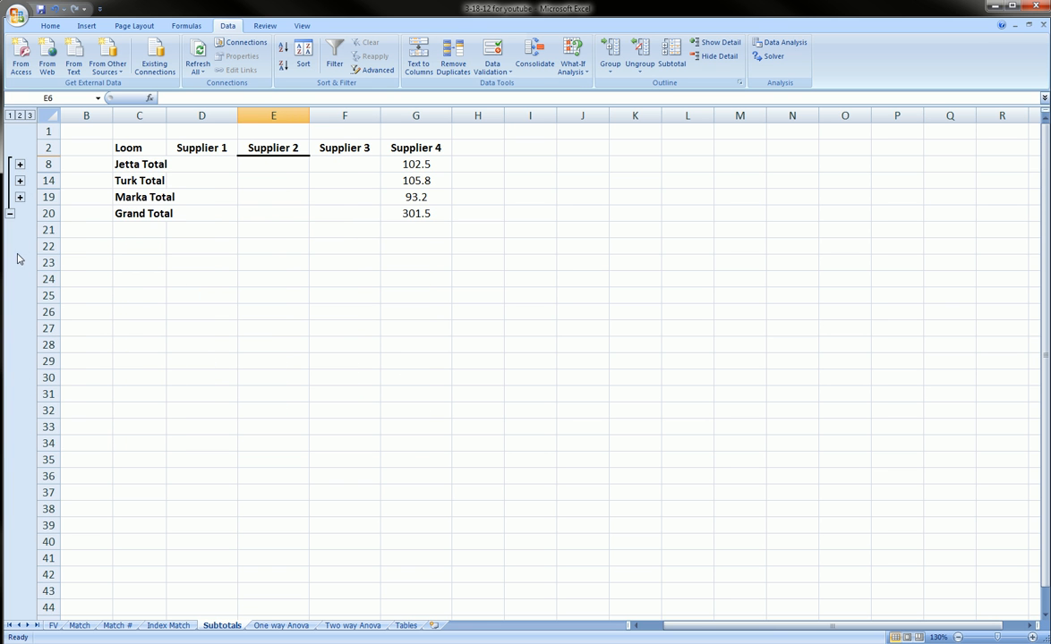
click(11, 114)
click(20, 116)
click(30, 116)
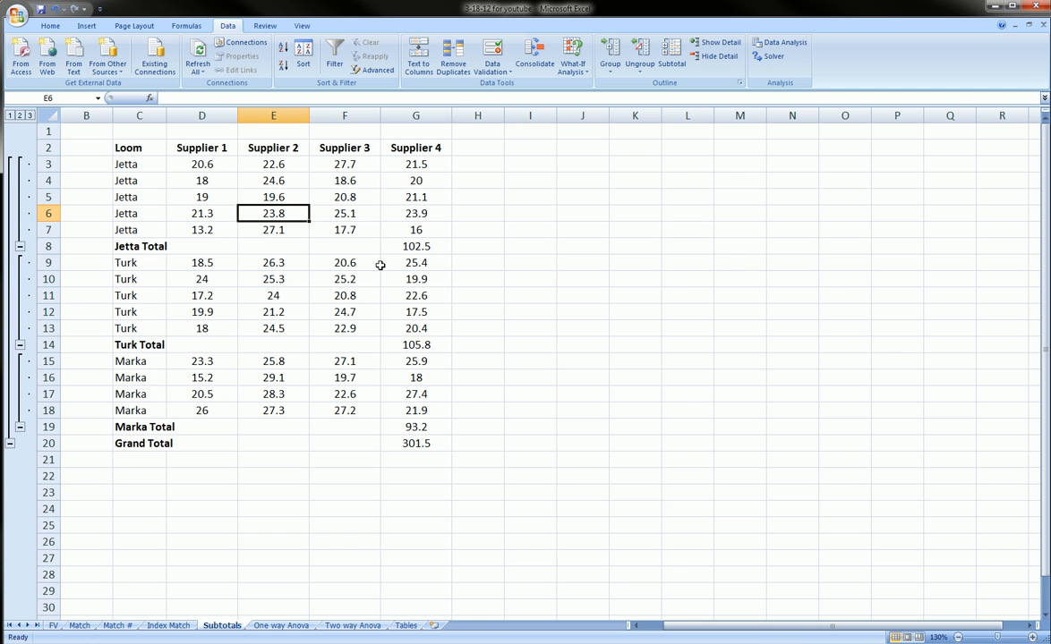
- Select a cell inside the subtotaled loom table and reopen its Subtotal settings
drag(376, 264, 385, 263)
click(614, 222)
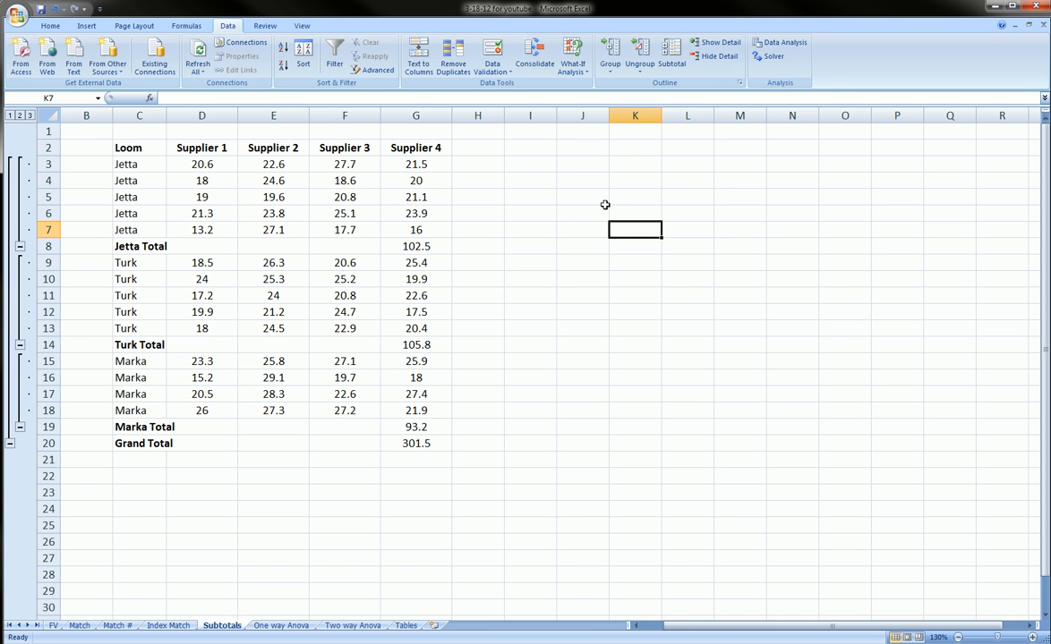
click(223, 194)
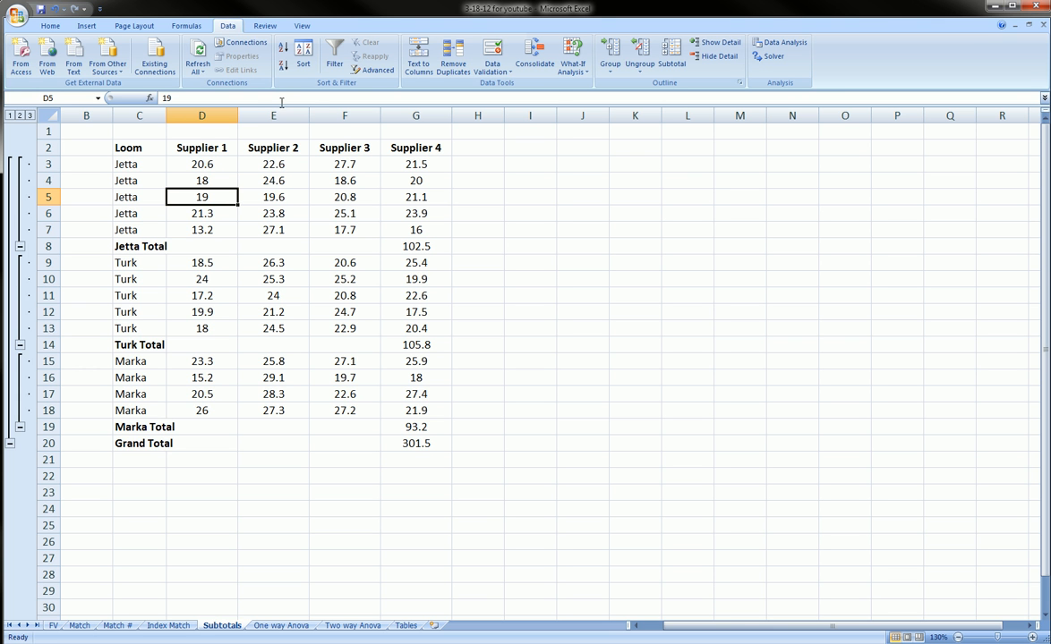
key(ctrl+shift+d)
mouse_move(212, 17)
mouse_down()
mouse_move(224, 37)
mouse_move(208, 18)
mouse_up()
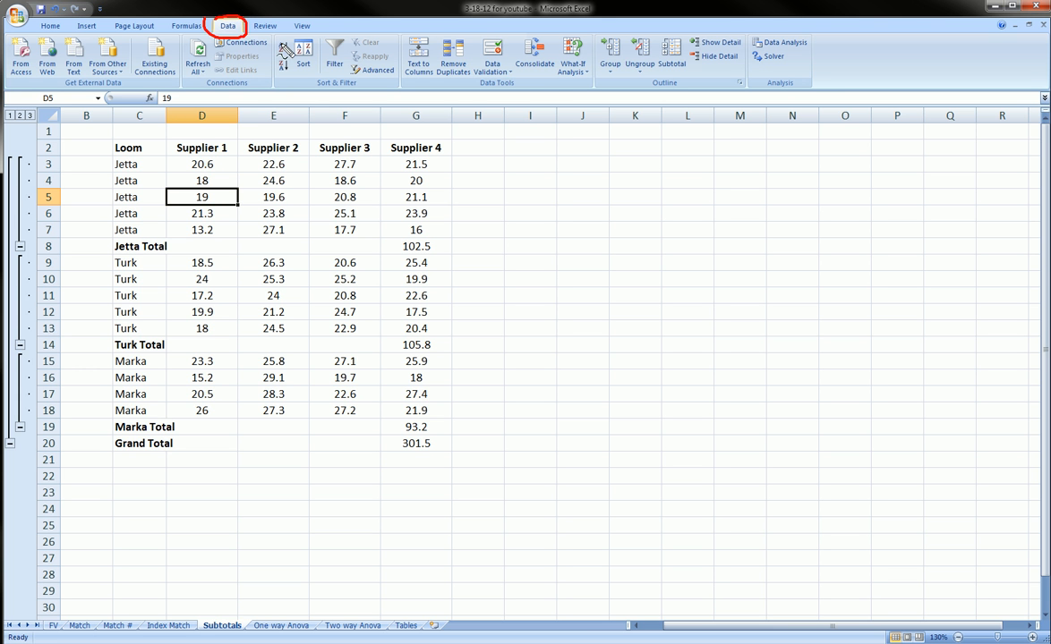
click(671, 63)
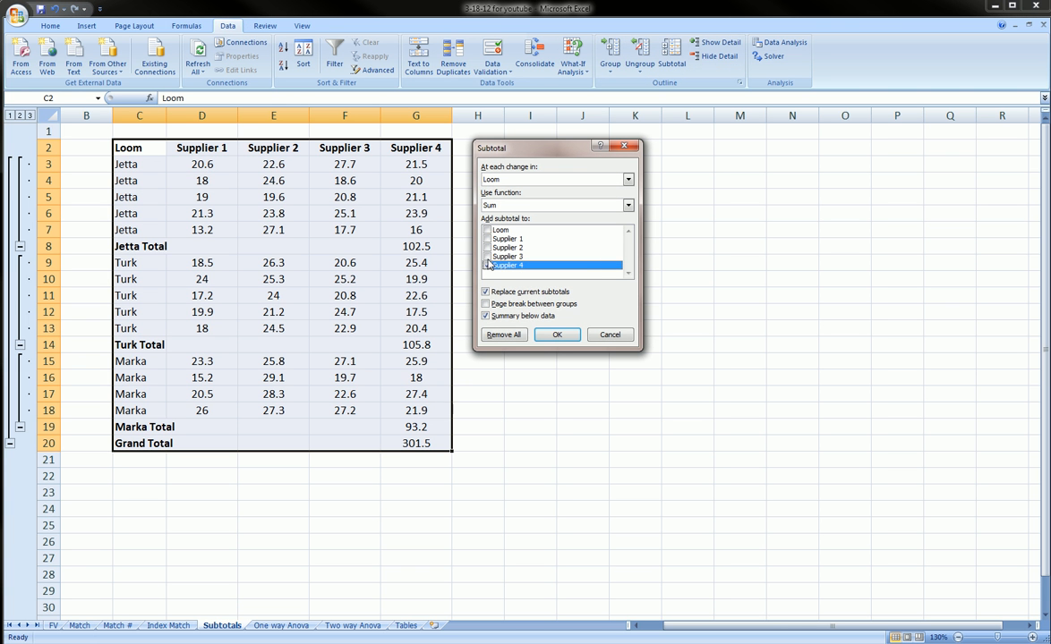
- Replace the current subtotals with Sum subtotals on Supplier 3 only, leaving Supplier 4 out
click(487, 257)
click(486, 266)
click(487, 291)
click(490, 292)
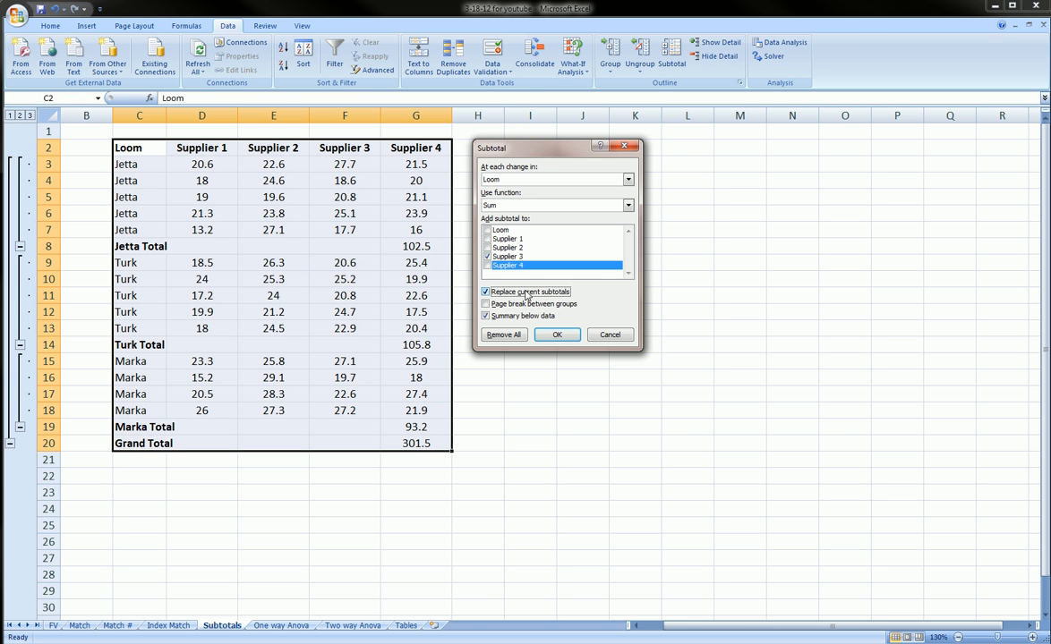
key(ctrl+shift+d)
mouse_move(474, 288)
mouse_down()
mouse_move(587, 289)
mouse_move(473, 297)
mouse_up()
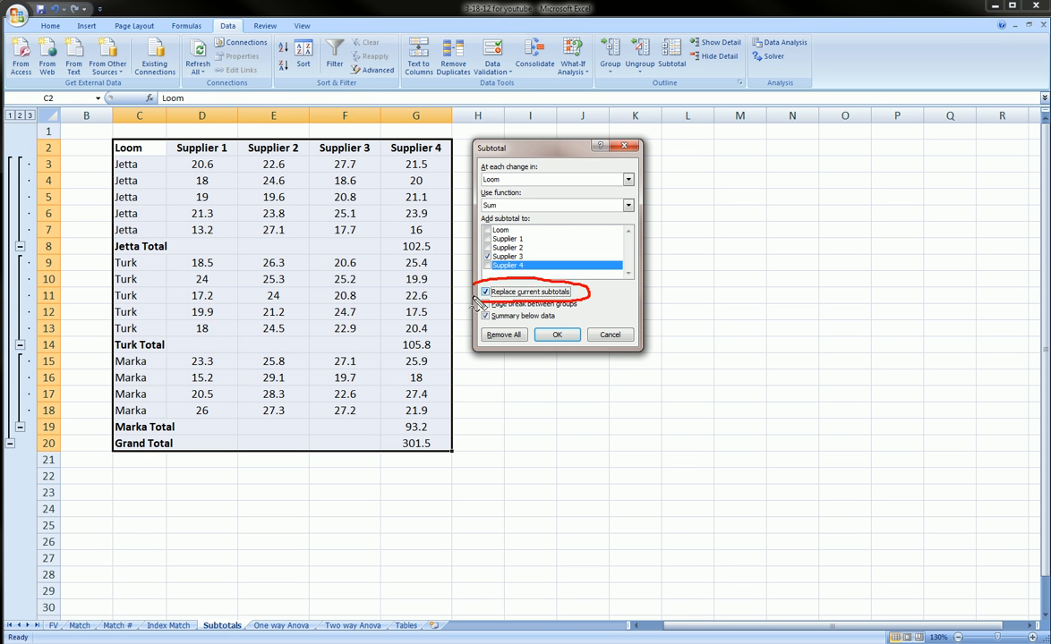
key(Escape)
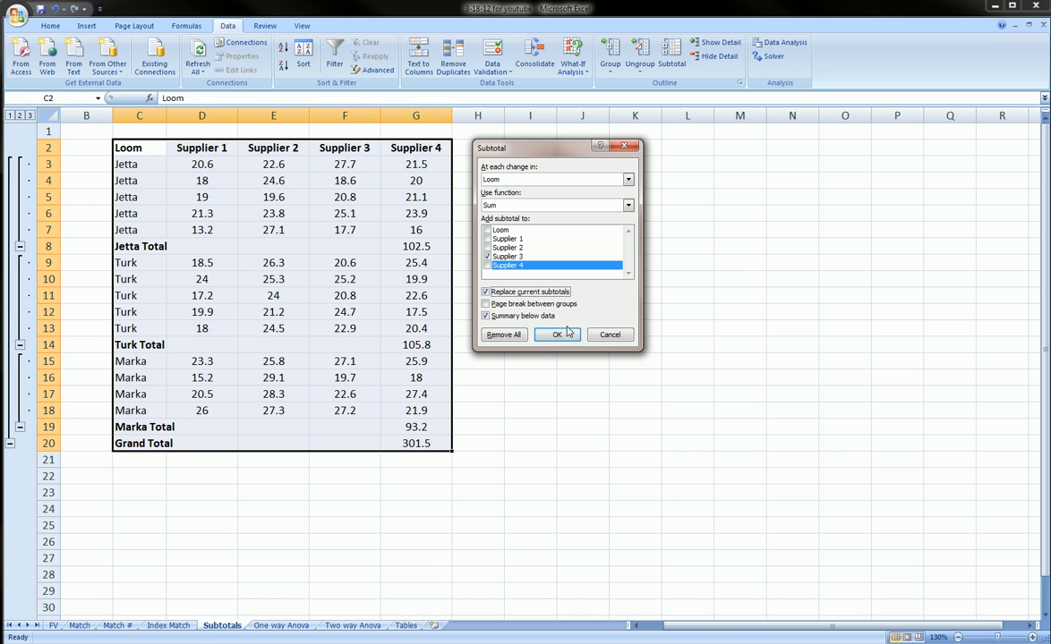
click(567, 333)
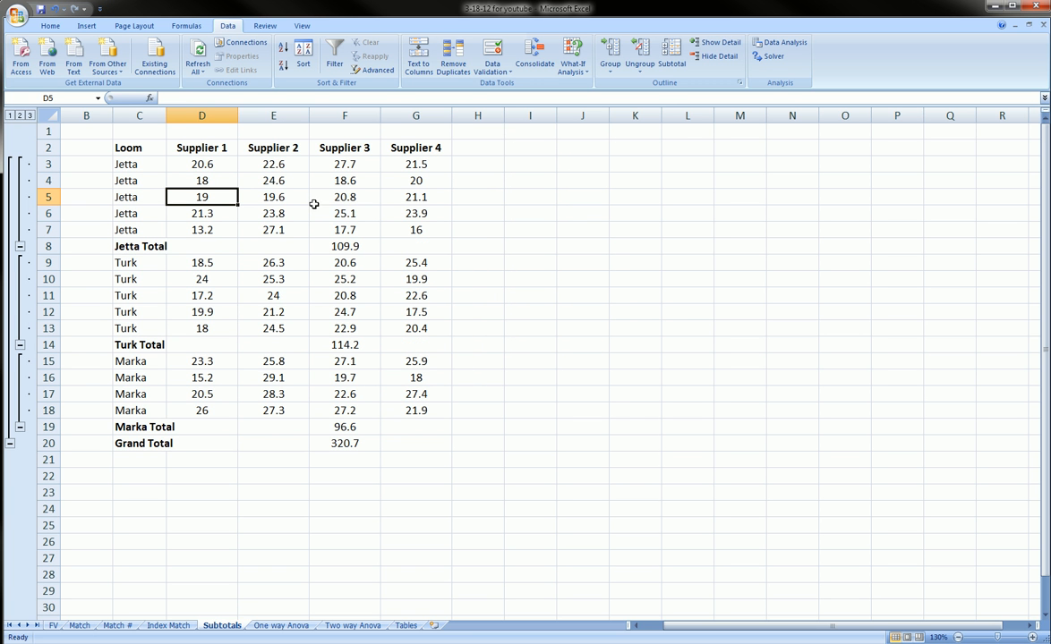
mouse_move(312, 141)
mouse_down()
mouse_move(360, 143)
mouse_move(393, 211)
mouse_move(406, 488)
mouse_move(312, 481)
mouse_move(315, 136)
mouse_up()
key(Escape)
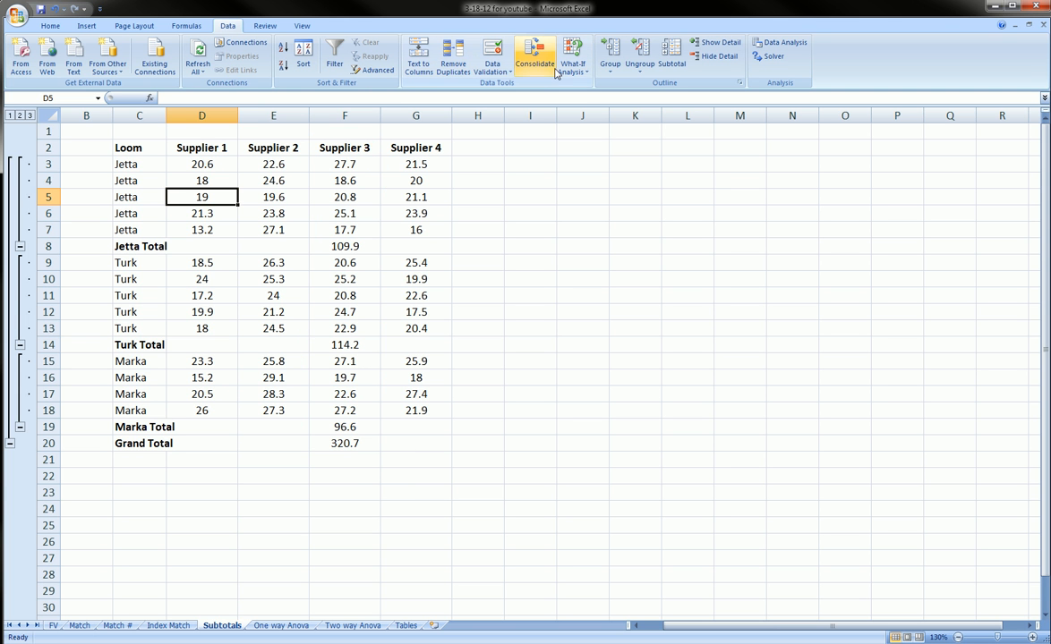
- Add Supplier 1, Supplier 2 and Supplier 4 to the Sum subtotals alongside Supplier 3, replacing the current subtotals
click(671, 53)
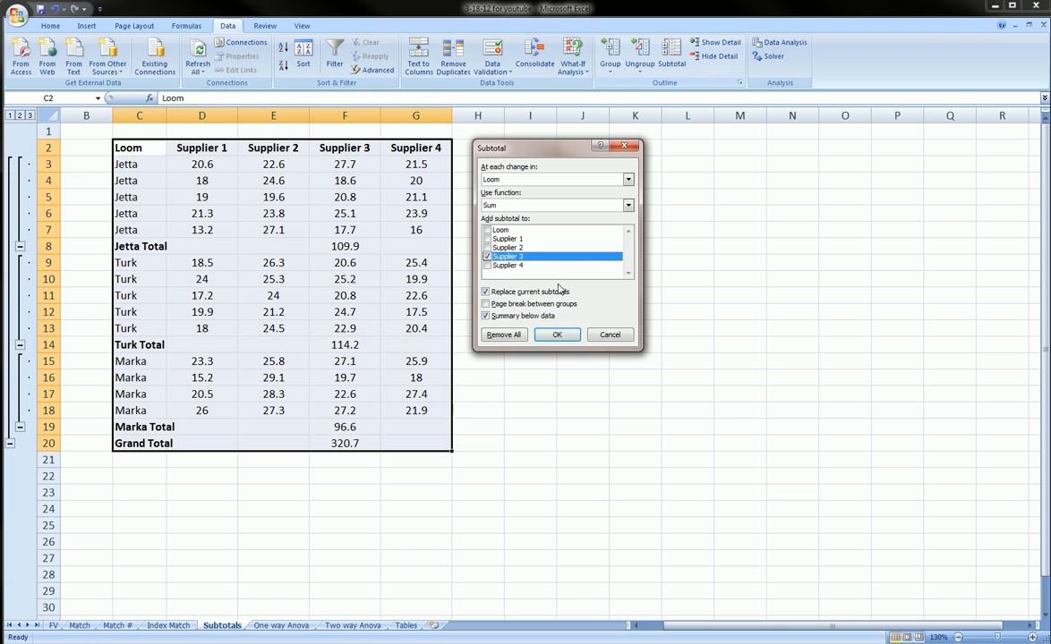
click(497, 265)
click(498, 247)
click(498, 239)
click(557, 333)
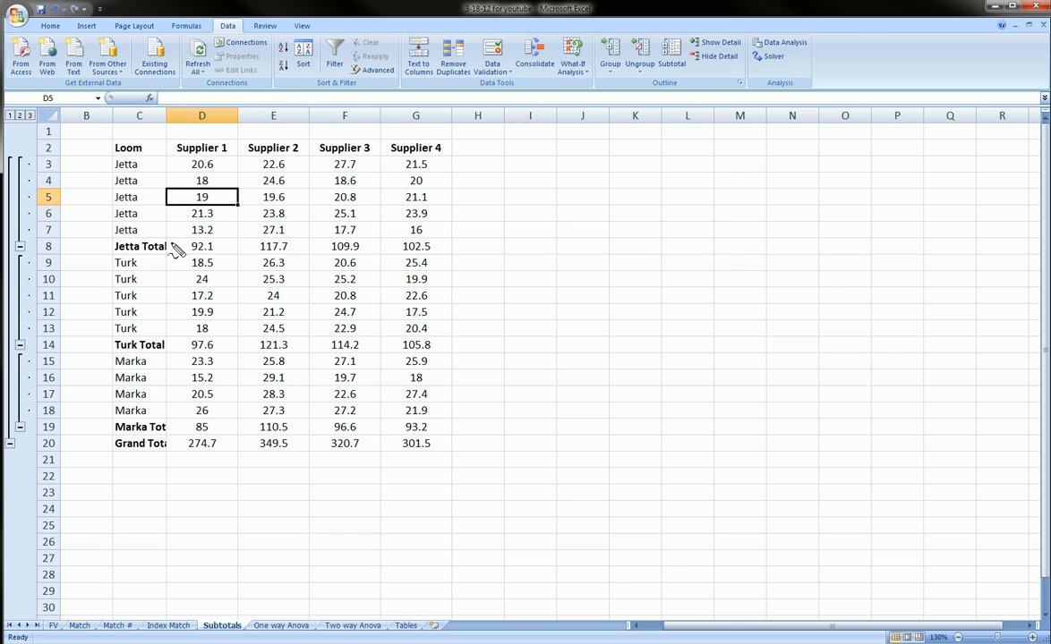
- Examine the Jetta, Turk and Marka total rows across all four suppliers
mouse_move(114, 238)
mouse_down()
mouse_move(385, 231)
mouse_move(374, 256)
mouse_move(112, 257)
mouse_move(125, 253)
mouse_up()
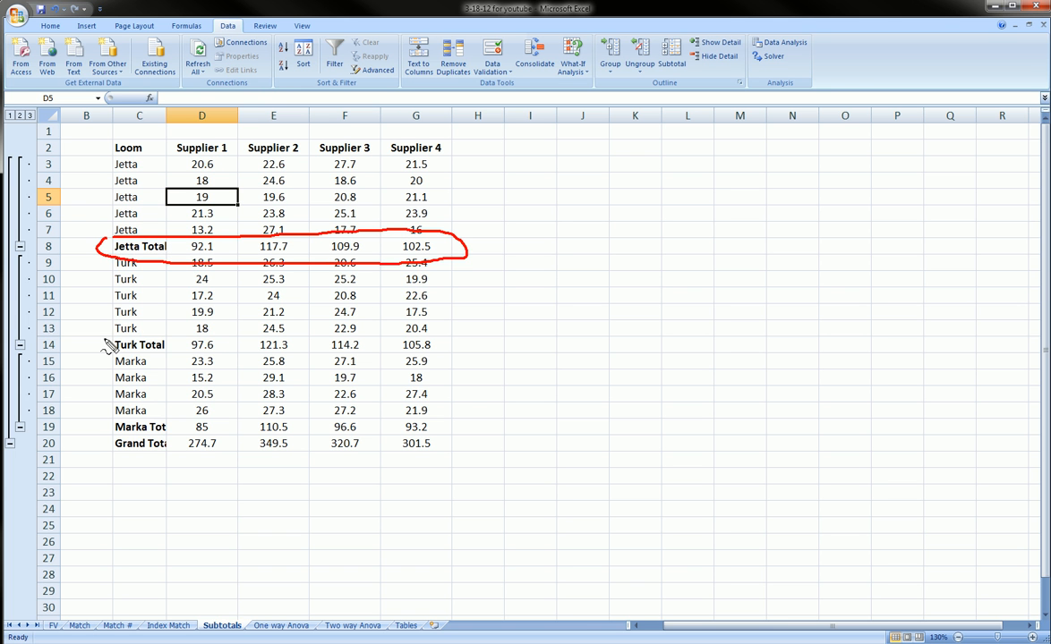
mouse_move(105, 339)
mouse_down()
mouse_move(193, 329)
mouse_move(452, 350)
mouse_move(204, 360)
mouse_move(99, 353)
mouse_move(105, 333)
mouse_up()
mouse_move(107, 419)
mouse_down()
mouse_move(436, 422)
mouse_move(336, 410)
mouse_move(179, 429)
mouse_move(106, 419)
mouse_move(387, 407)
mouse_up()
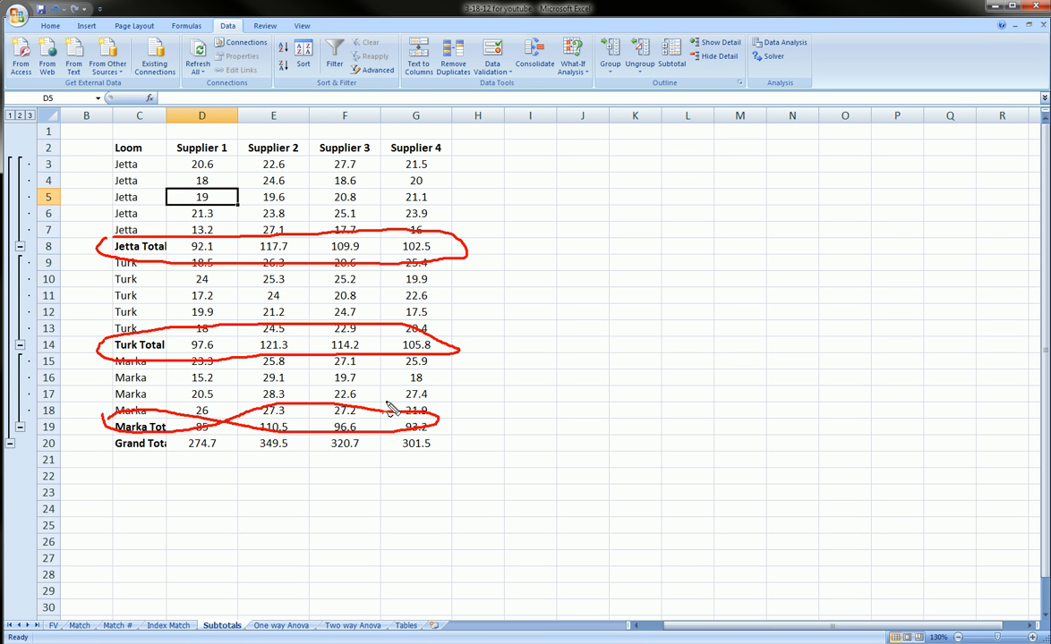